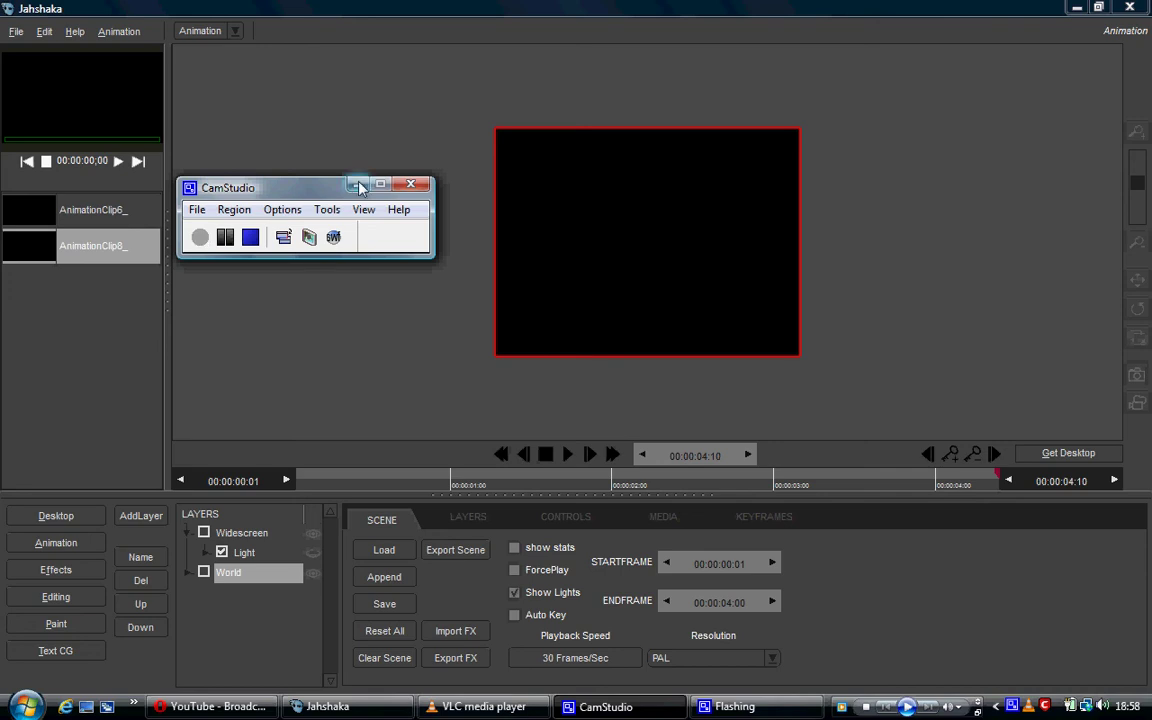
Place AnimationClip6_ on timeline track T1 in the Editing module
{"action": "left_click", "coordinate": [358, 185]}
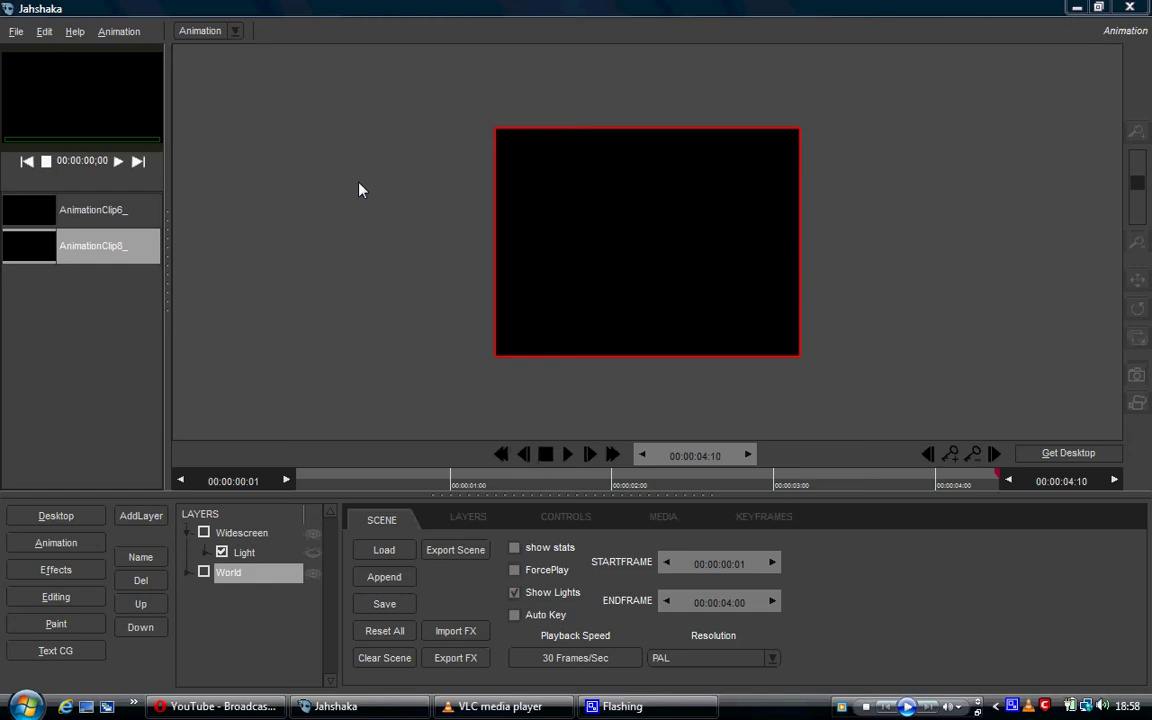
{"action": "left_click", "coordinate": [83, 601]}
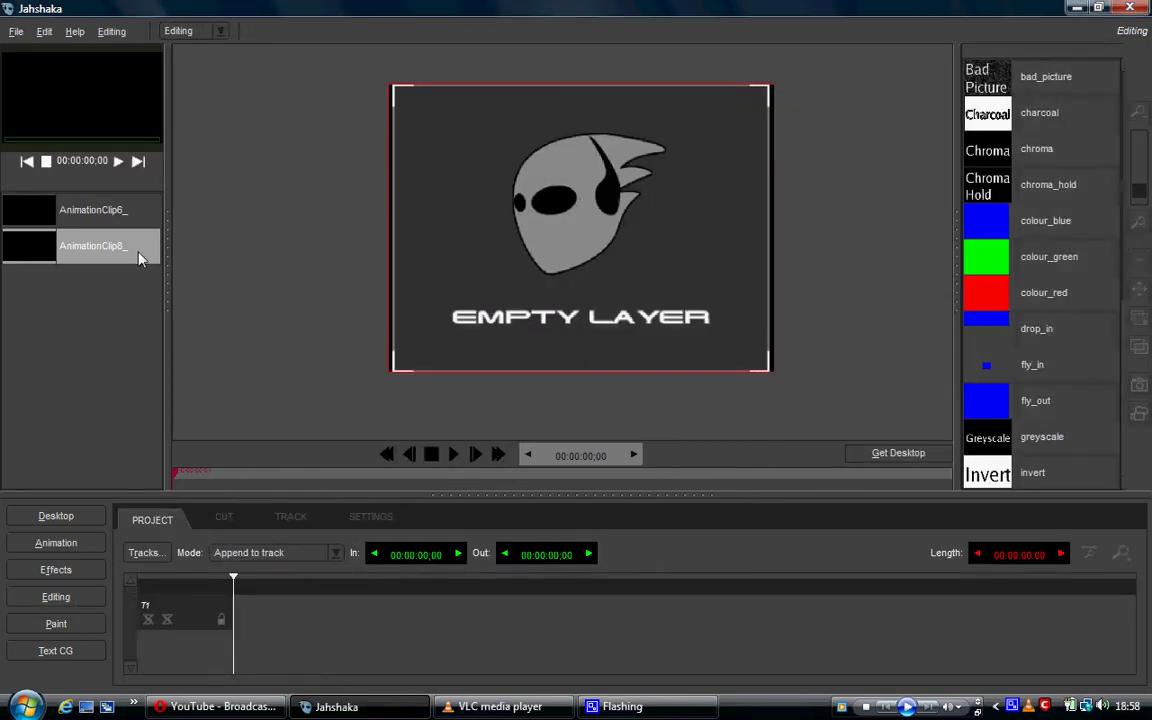
{"action": "mouse_move", "coordinate": [113, 214]}
{"action": "left_mouse_down"}
{"action": "mouse_move", "coordinate": [232, 586]}
{"action": "mouse_move", "coordinate": [259, 606]}
{"action": "left_mouse_up"}
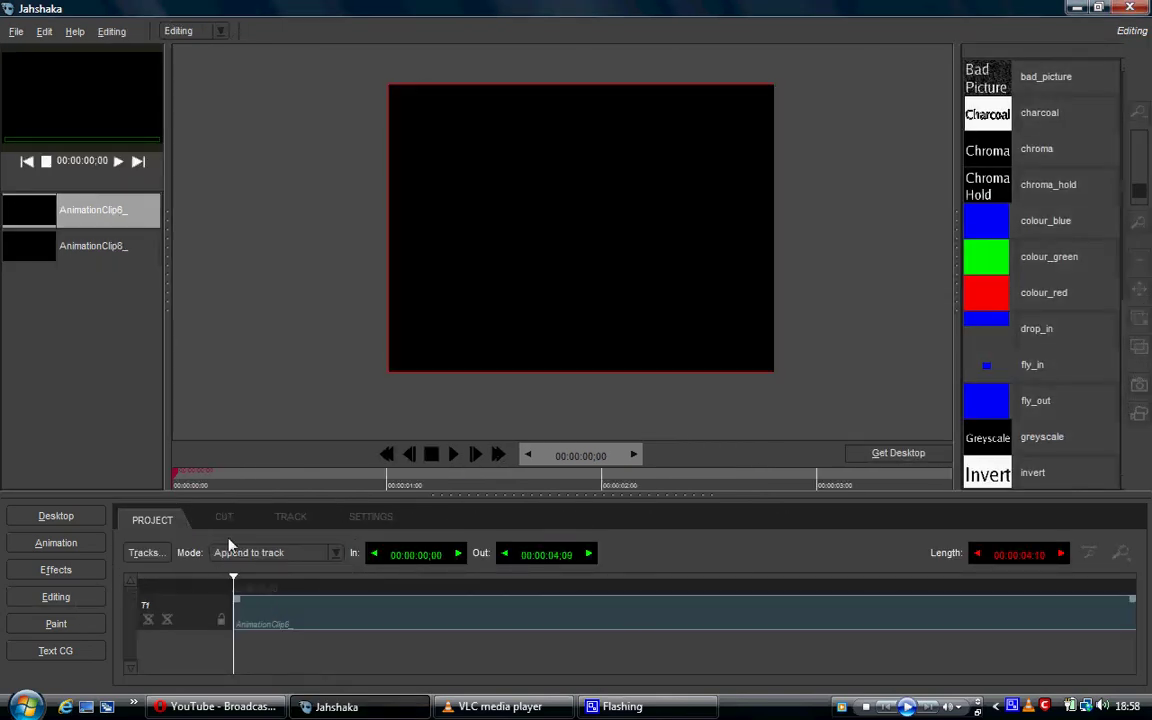
Scrub through the clip to preview the Widescreen title, then return to its start
{"action": "left_click", "coordinate": [185, 482]}
{"action": "left_click_drag", "start_coordinate": [283, 476], "coordinate": [780, 483]}
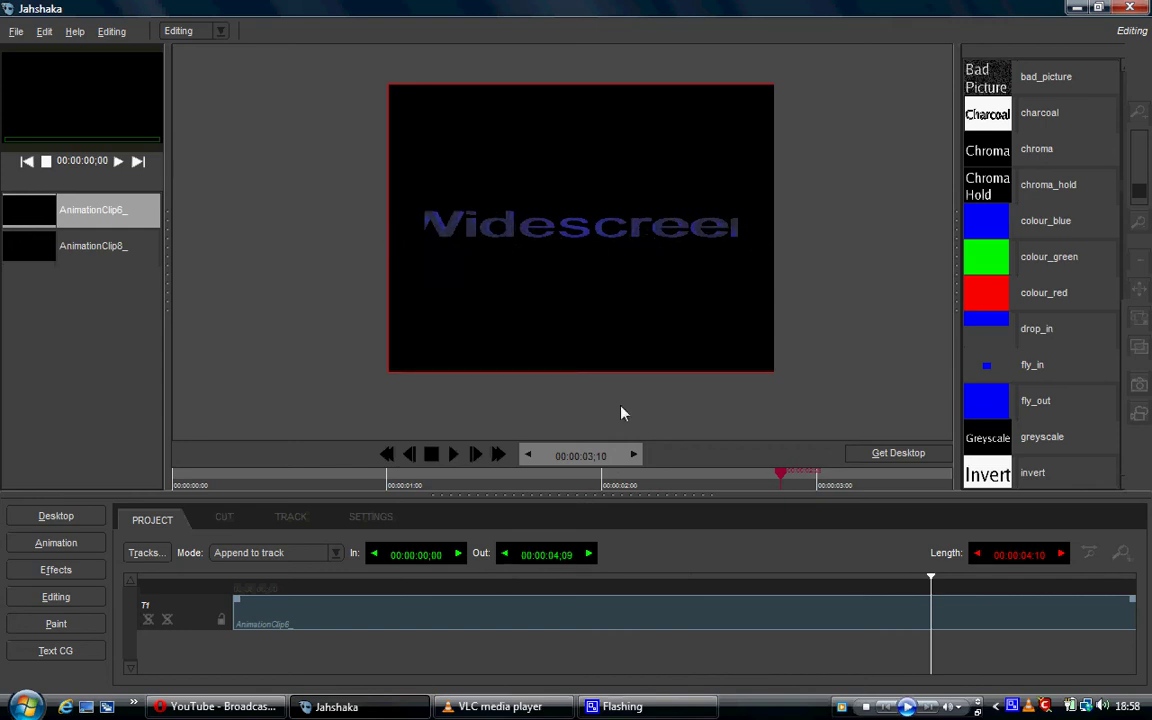
{"action": "left_click", "coordinate": [390, 458]}
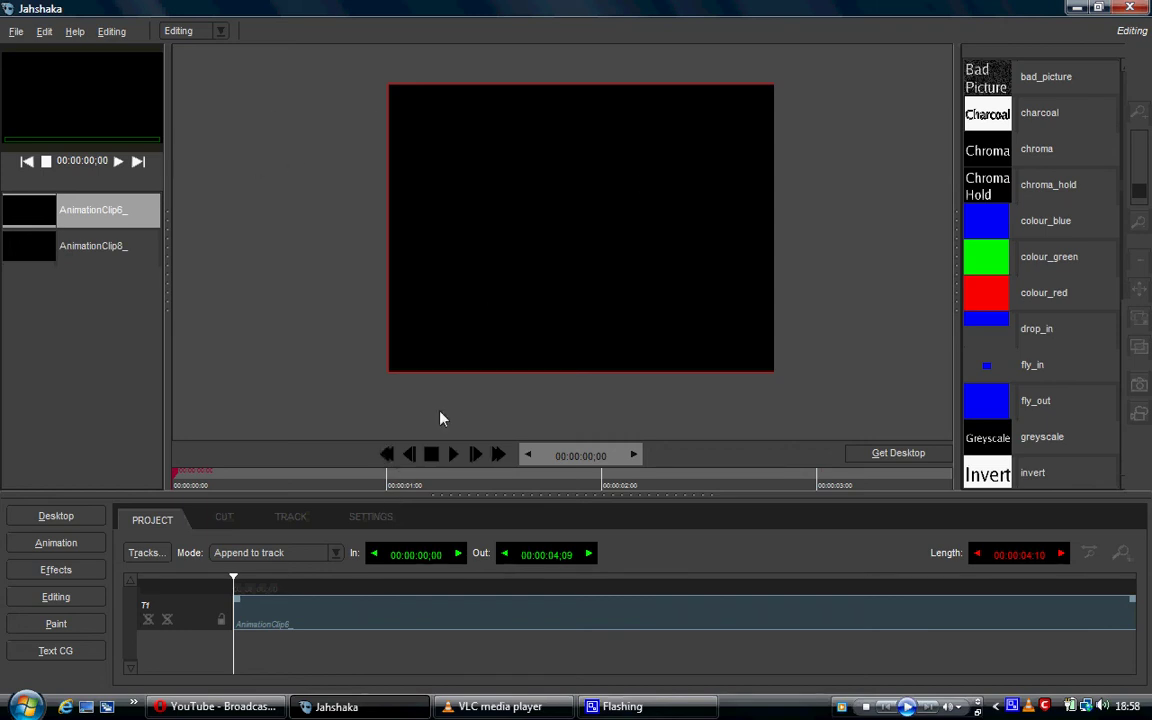
Set the project aspect ratio to 16:9 in the project settings
{"action": "left_click", "coordinate": [388, 522]}
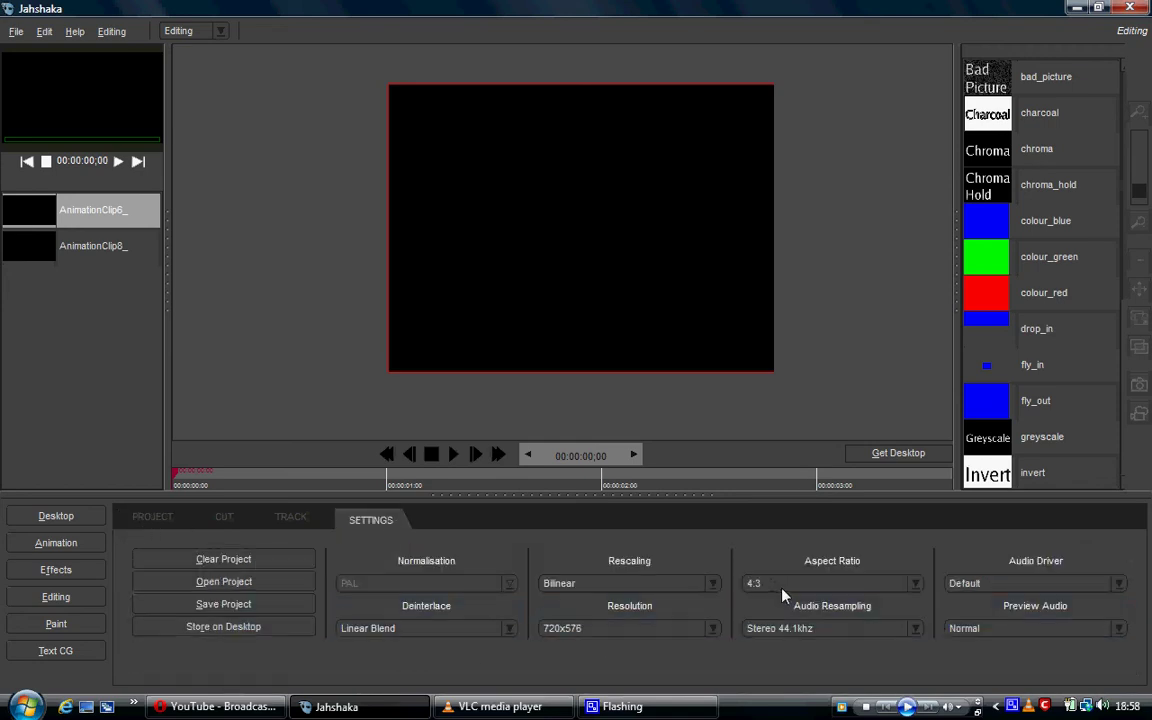
{"action": "left_click", "coordinate": [806, 584]}
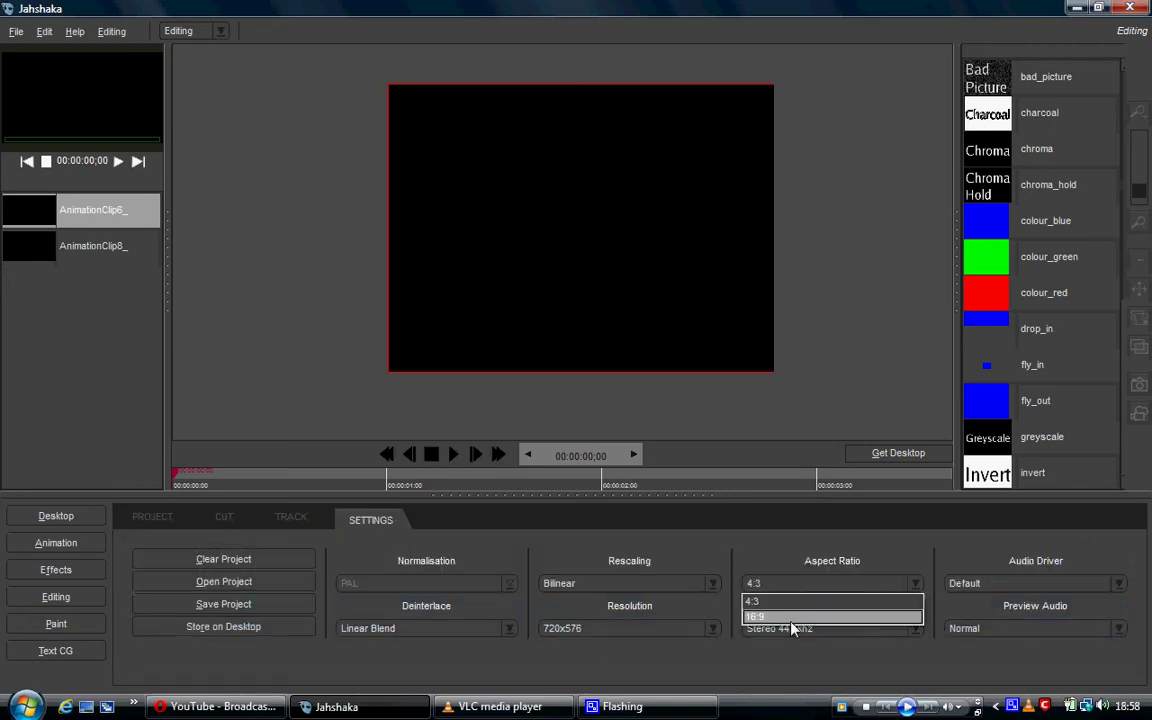
{"action": "left_click", "coordinate": [791, 617]}
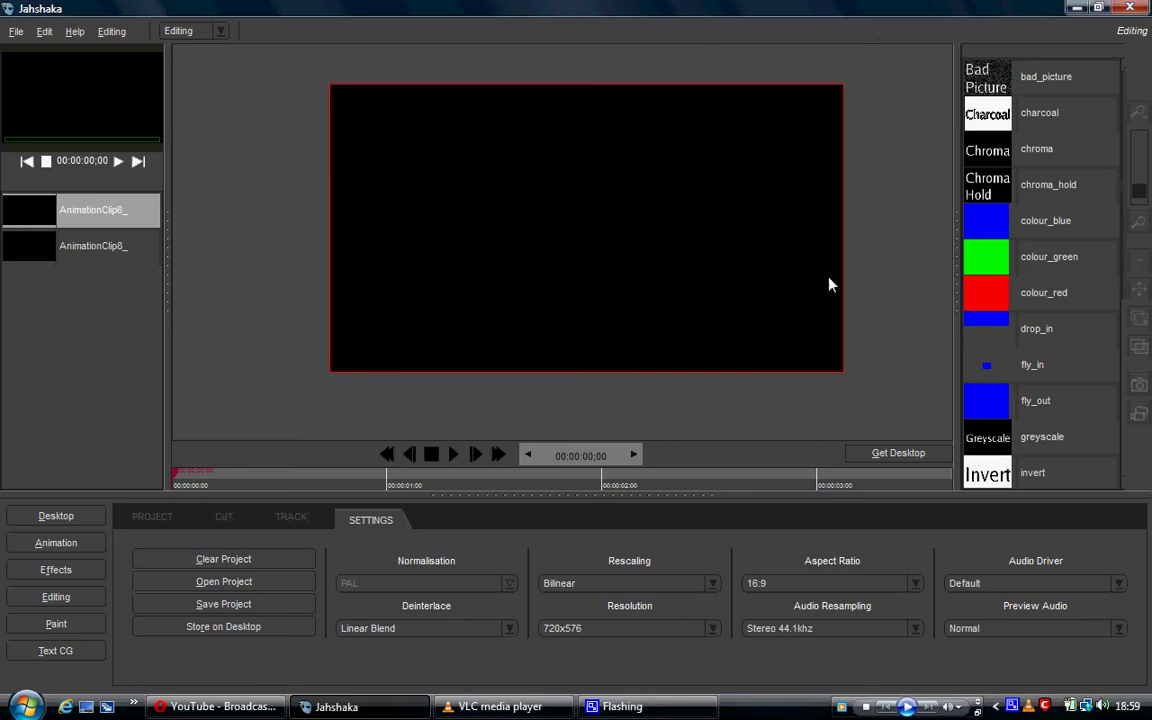
Preview the Widescreen clip in 16:9, then delete it from the timeline
{"action": "left_click", "coordinate": [150, 517]}
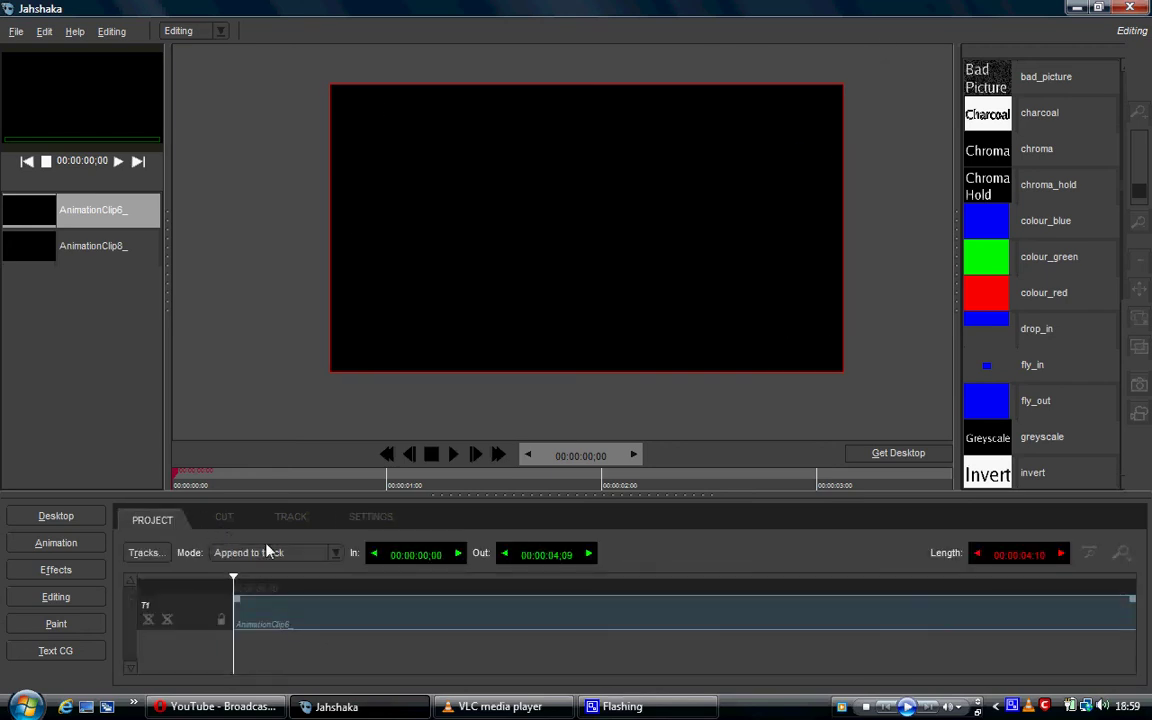
{"action": "left_click_drag", "start_coordinate": [175, 482], "coordinate": [690, 495]}
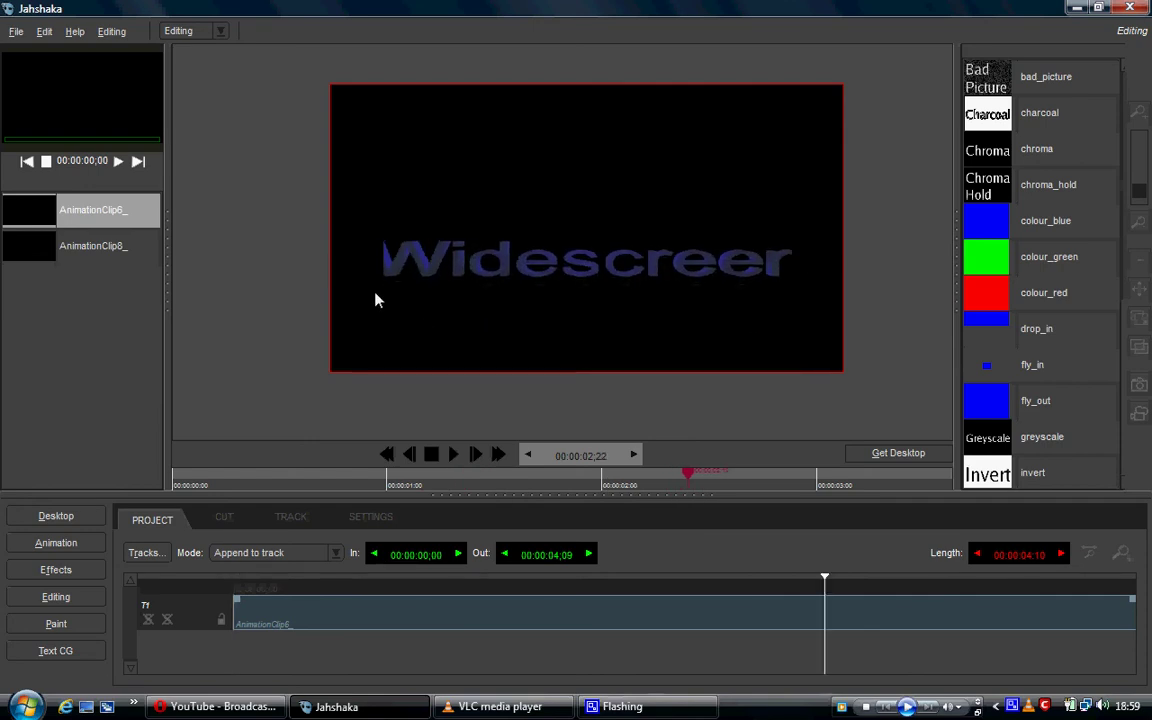
{"action": "left_click_drag", "start_coordinate": [687, 474], "coordinate": [398, 468]}
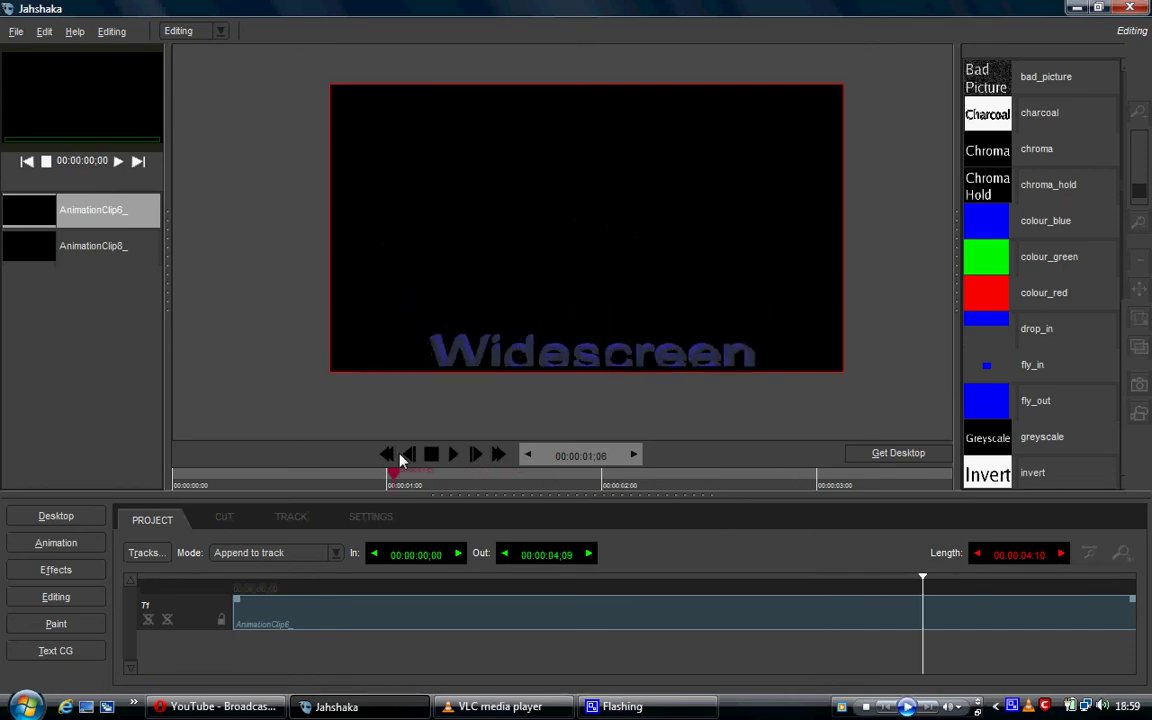
{"action": "key", "text": "Delete"}
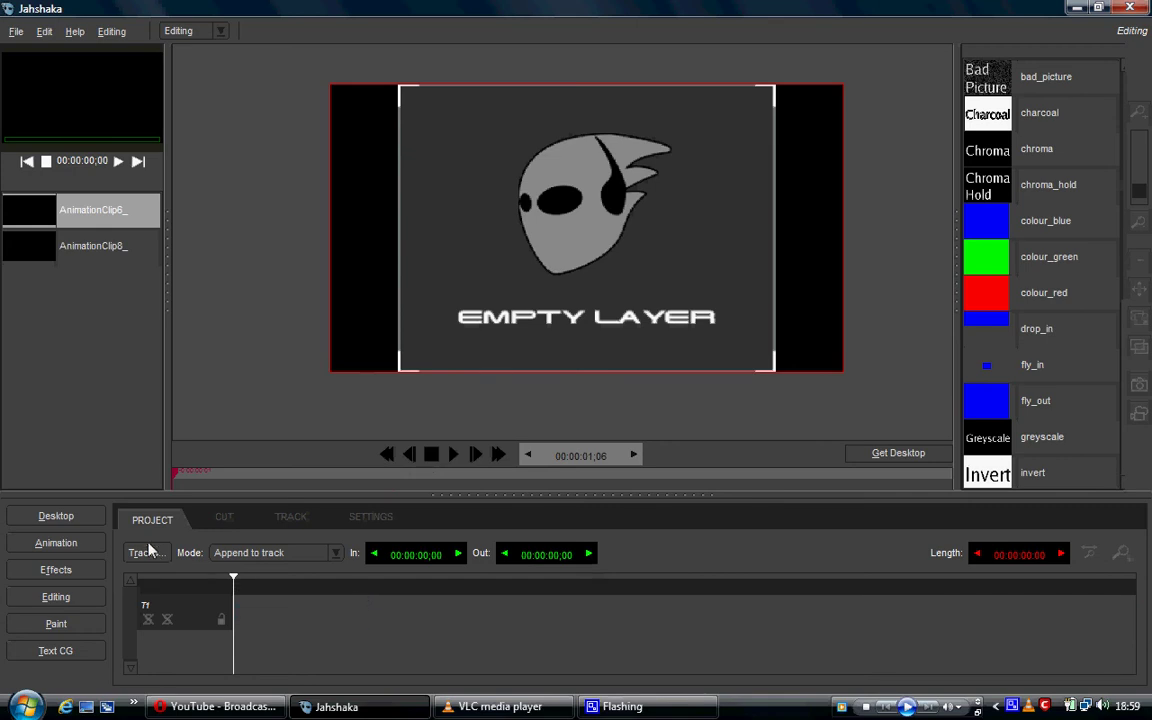
In the animation scene, zoom out and scroll the Resolution list to the HDTV formats
{"action": "left_click", "coordinate": [48, 549]}
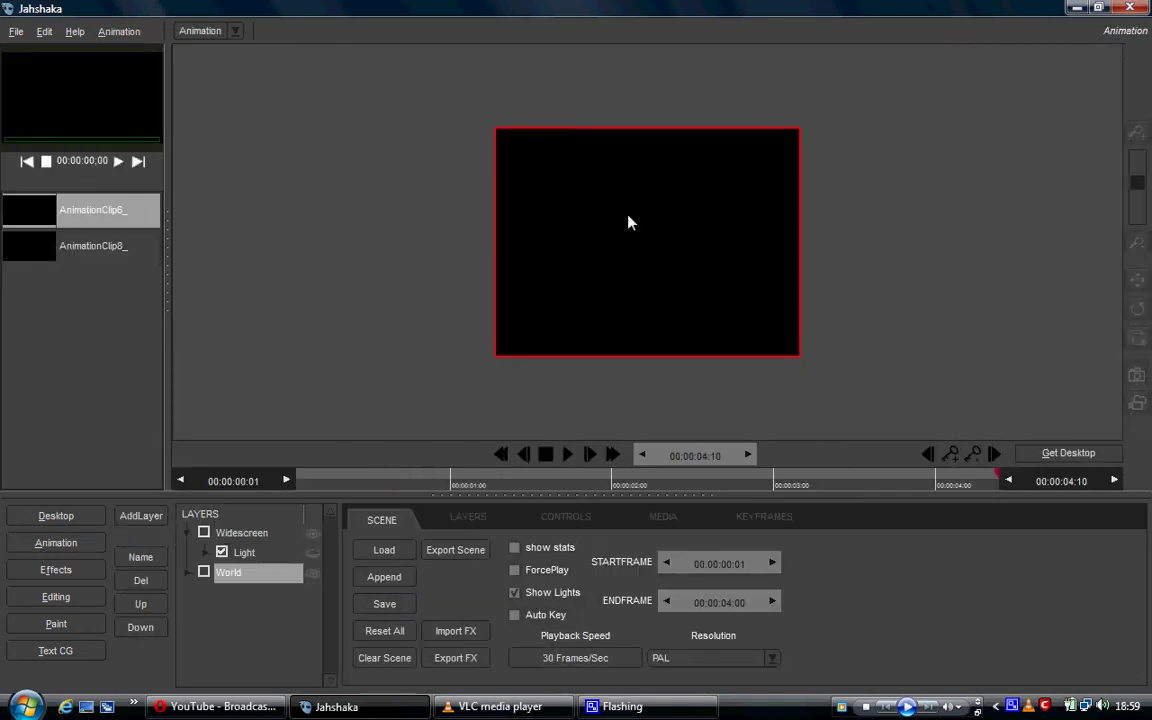
{"action": "left_click_drag", "start_coordinate": [1135, 181], "coordinate": [1137, 190]}
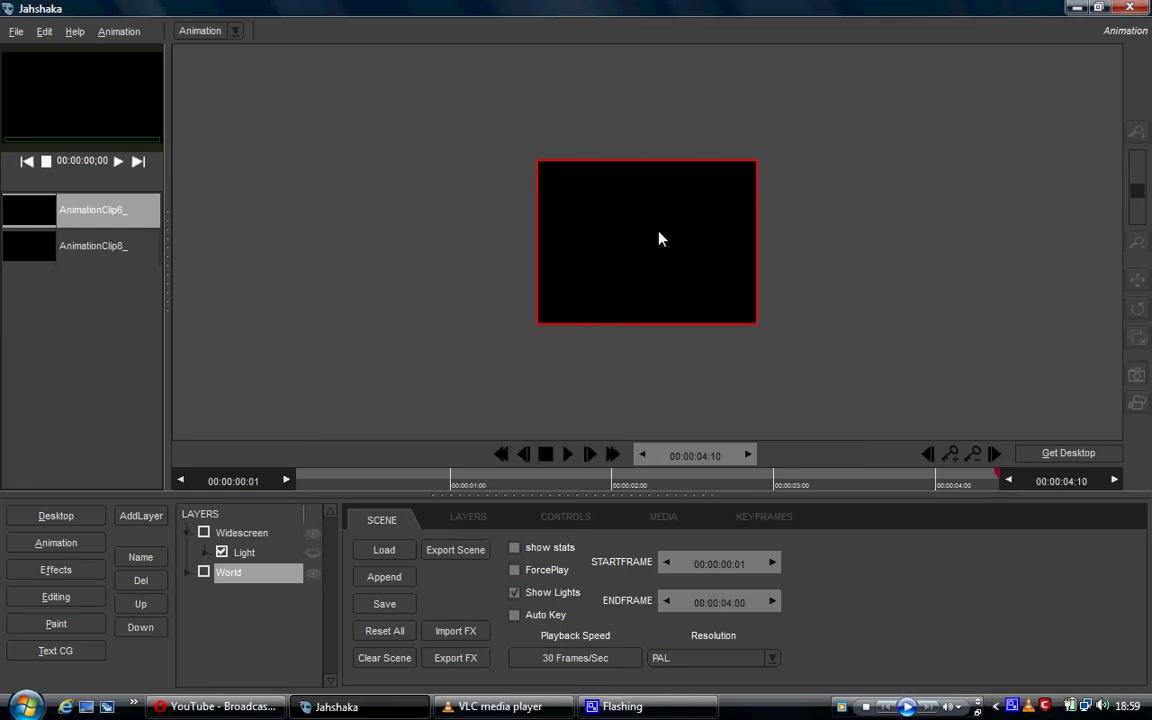
{"action": "left_click", "coordinate": [775, 662]}
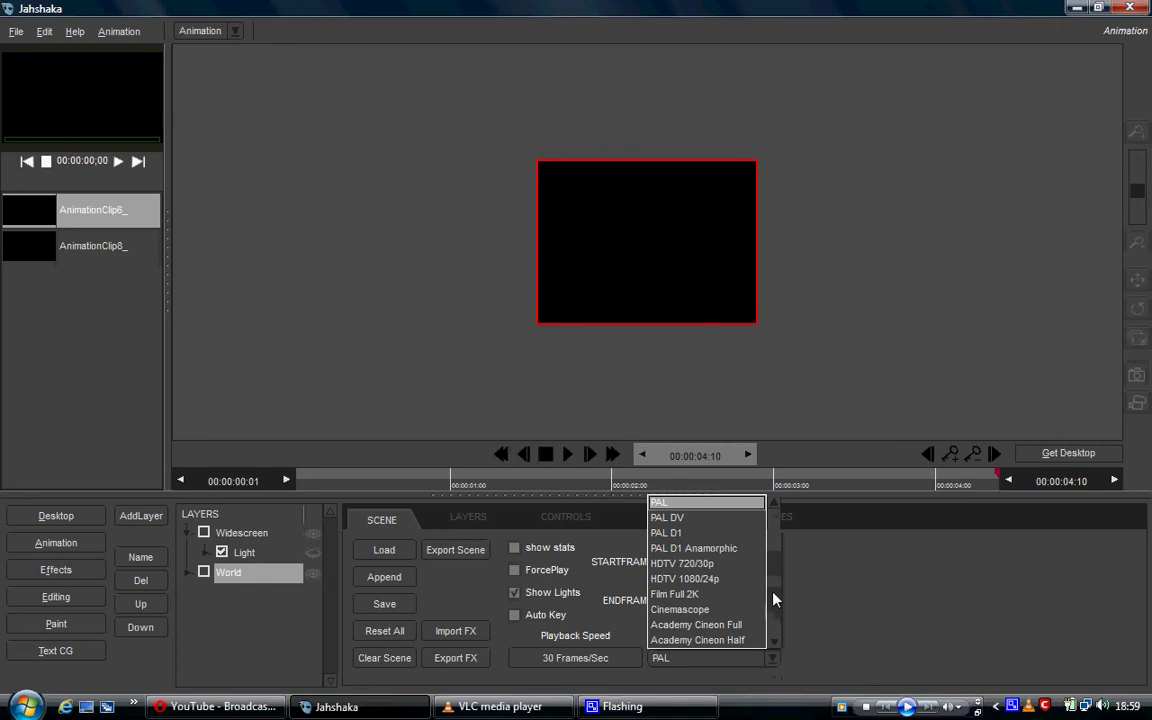
{"action": "scroll", "coordinate": [775, 560], "scroll_direction": "up", "scroll_amount": 2}
{"action": "scroll", "coordinate": [773, 545], "scroll_direction": "up", "scroll_amount": 1}
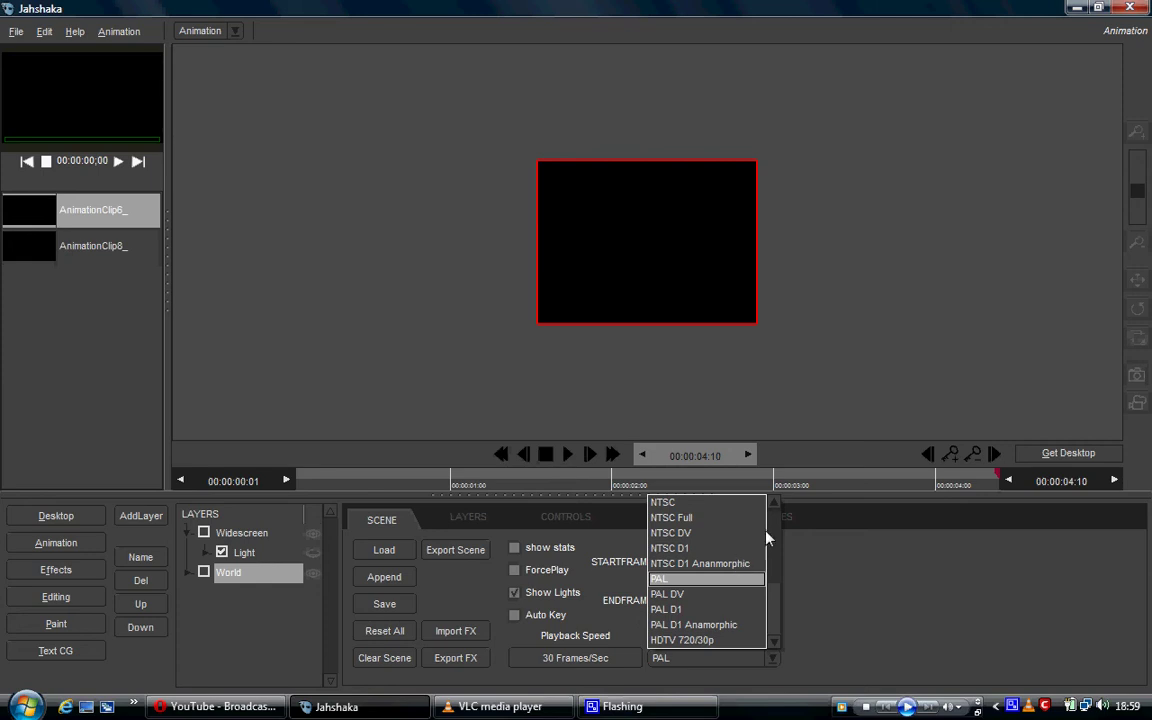
{"action": "scroll", "coordinate": [777, 576], "scroll_direction": "down", "scroll_amount": 2}
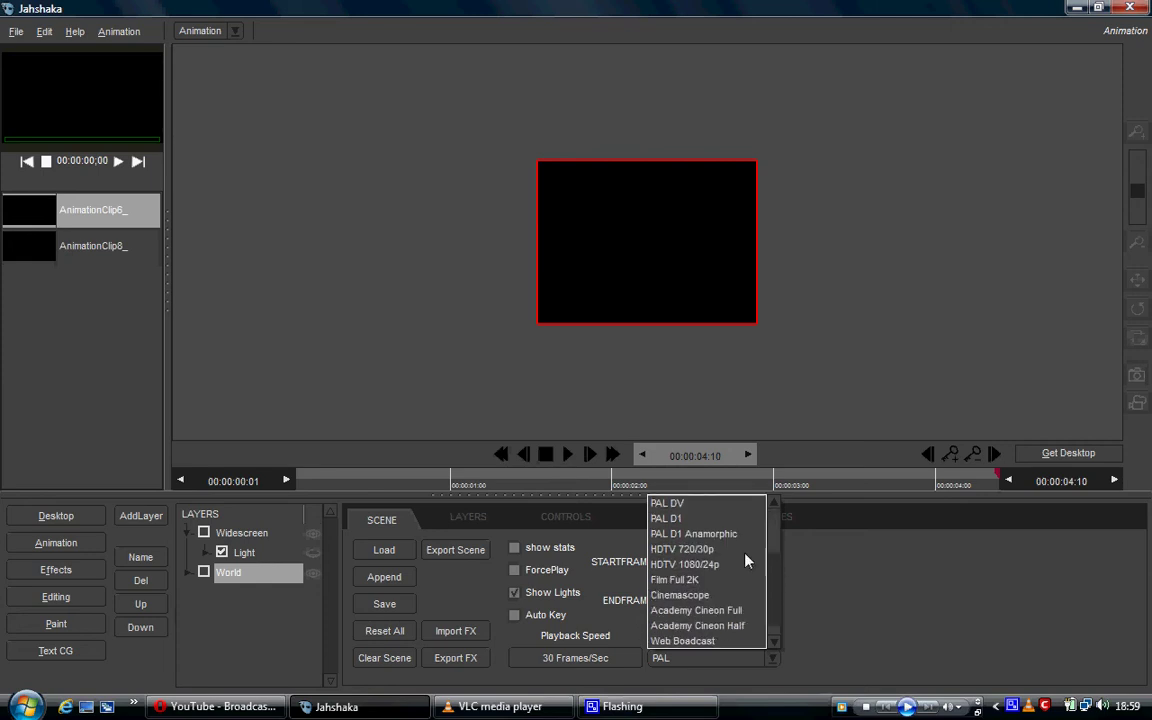
Set scene resolution to HDTV 720/30p and enable the Widescreen text layer
{"action": "left_click", "coordinate": [694, 554]}
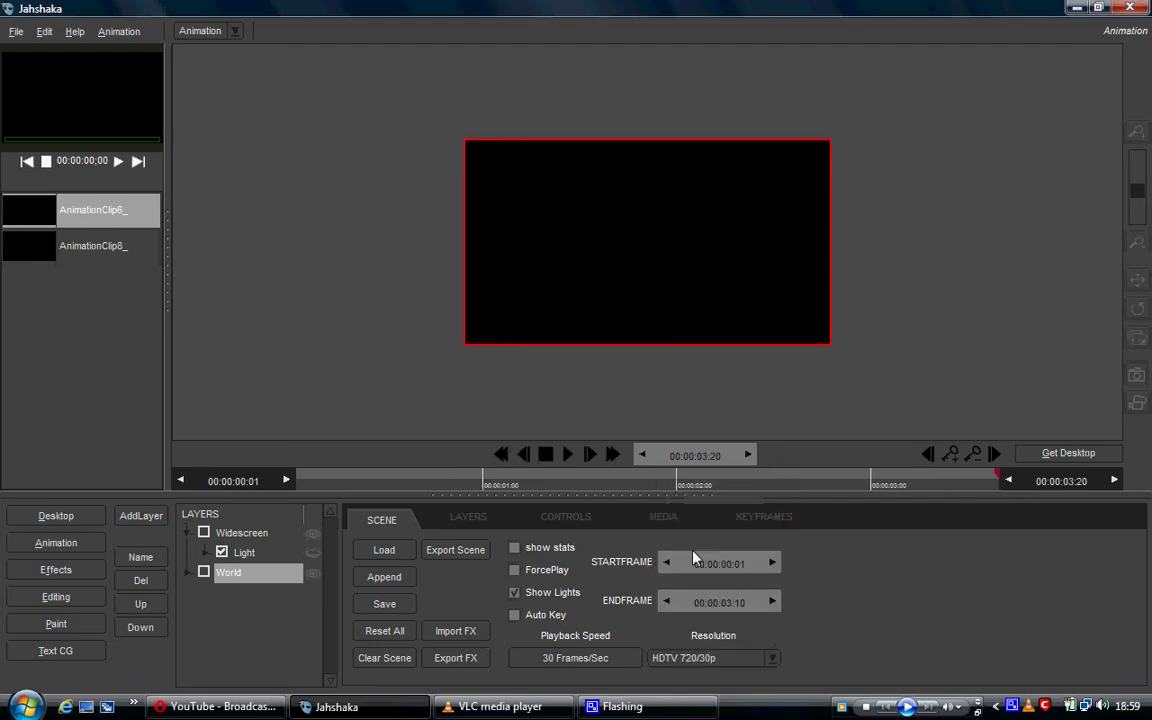
{"action": "left_click", "coordinate": [205, 533]}
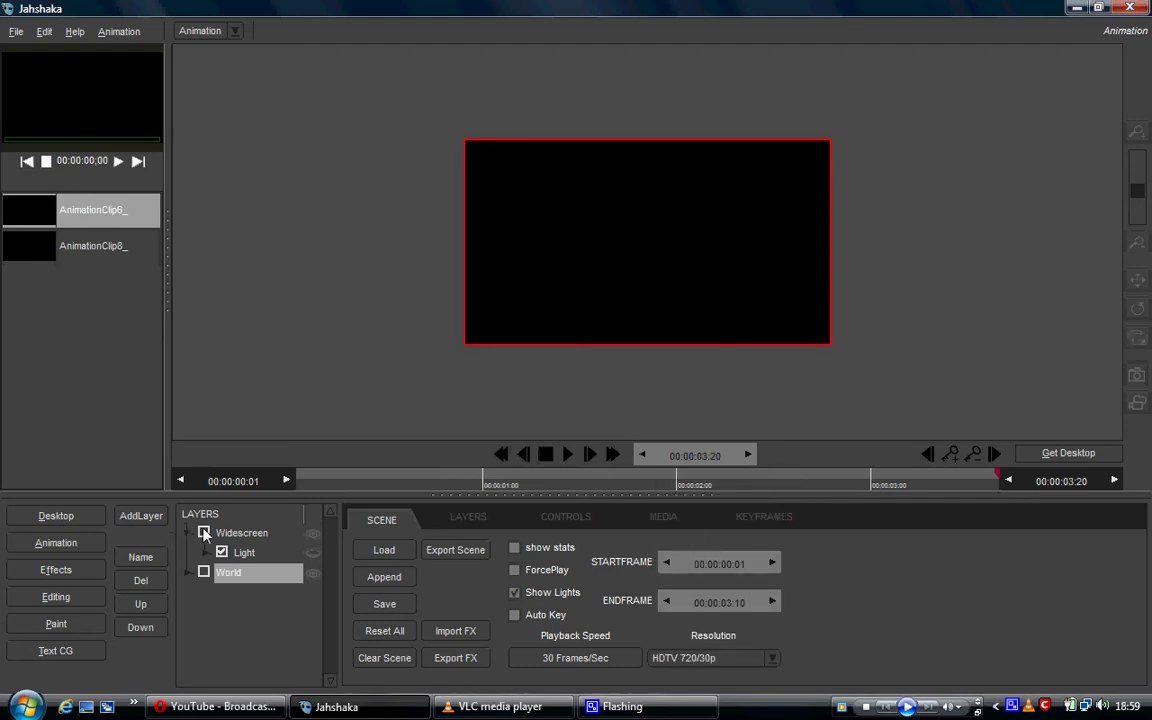
{"action": "left_click", "coordinate": [501, 455]}
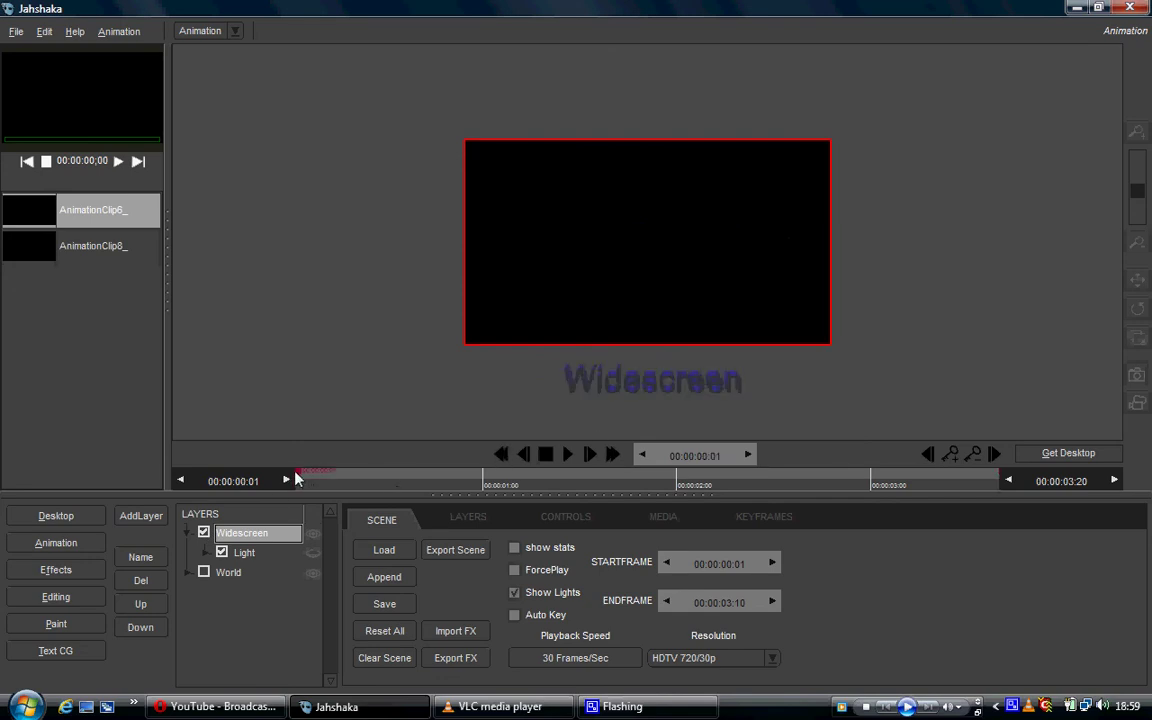
Scrub to where the text enters the frame and grab a still as AnimationImage9
{"action": "mouse_move", "coordinate": [297, 479]}
{"action": "left_mouse_down"}
{"action": "mouse_move", "coordinate": [780, 479]}
{"action": "mouse_move", "coordinate": [951, 498]}
{"action": "left_mouse_up"}
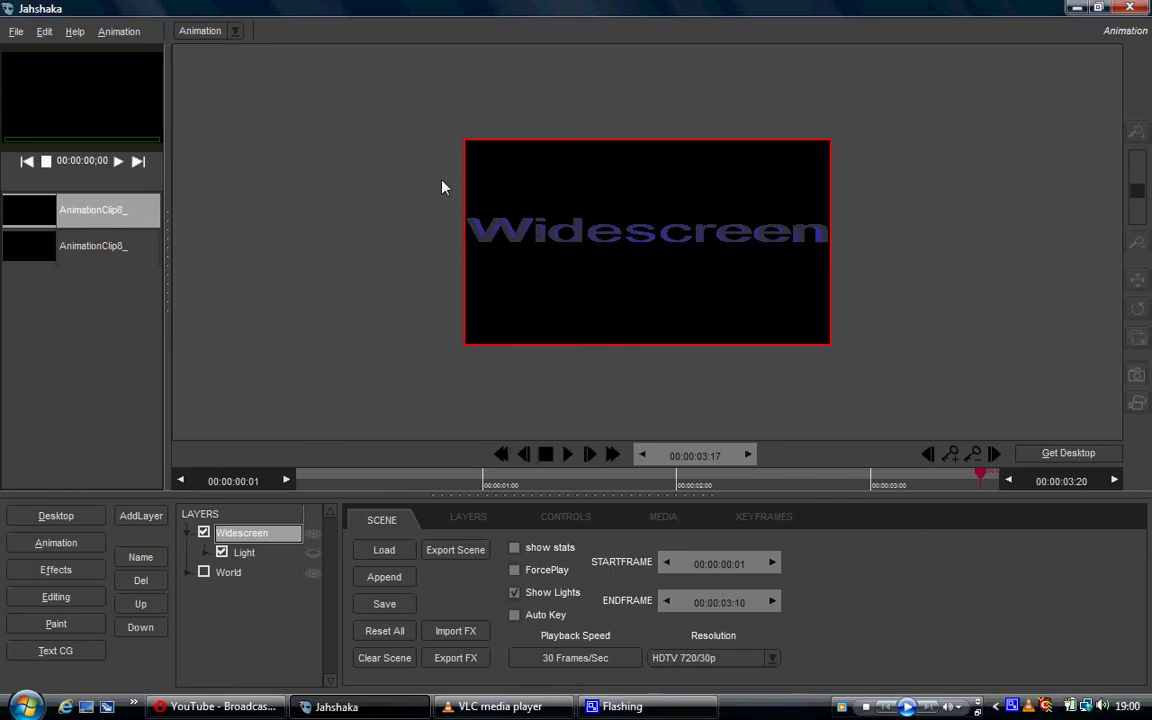
{"action": "mouse_move", "coordinate": [983, 474]}
{"action": "left_mouse_down"}
{"action": "mouse_move", "coordinate": [300, 478]}
{"action": "mouse_move", "coordinate": [1016, 491]}
{"action": "mouse_move", "coordinate": [380, 483]}
{"action": "mouse_move", "coordinate": [257, 519]}
{"action": "left_mouse_up"}
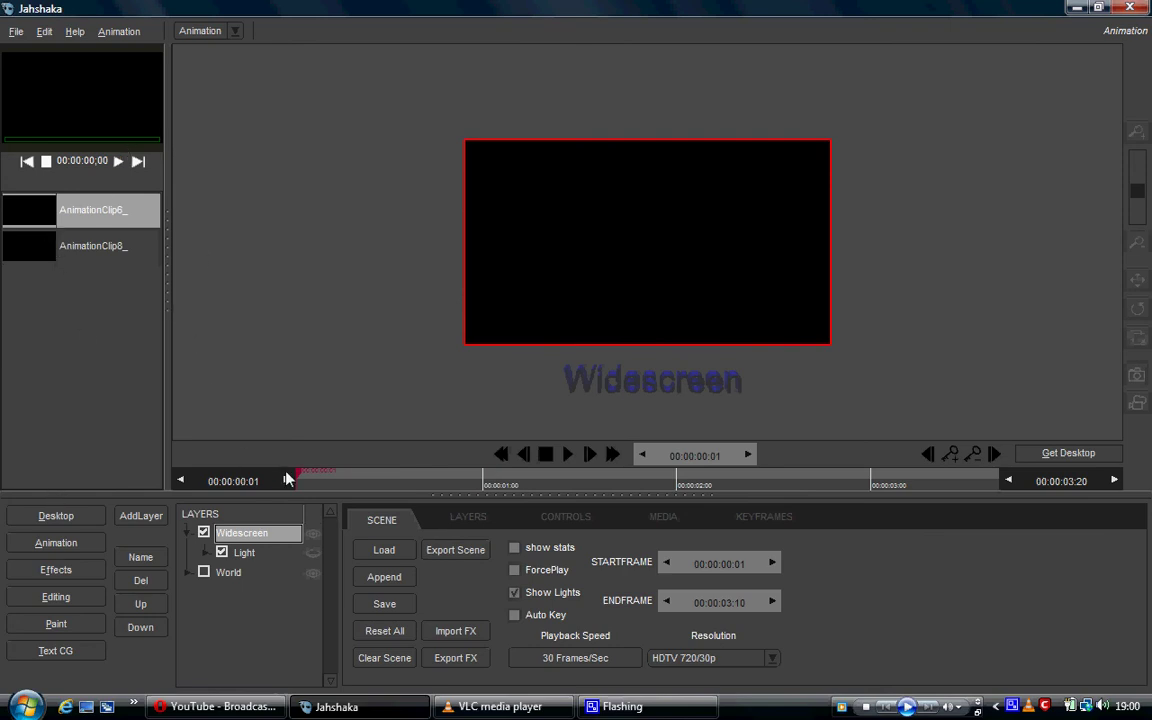
{"action": "left_click_drag", "start_coordinate": [297, 476], "coordinate": [839, 489]}
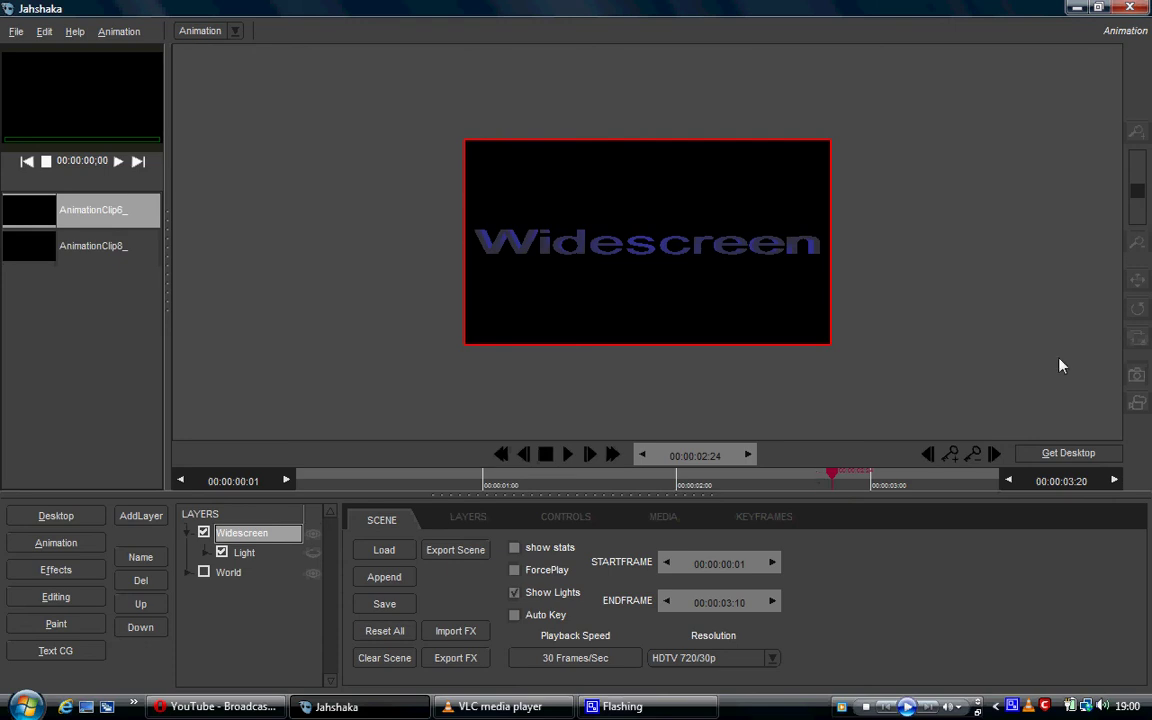
{"action": "left_click", "coordinate": [1138, 375]}
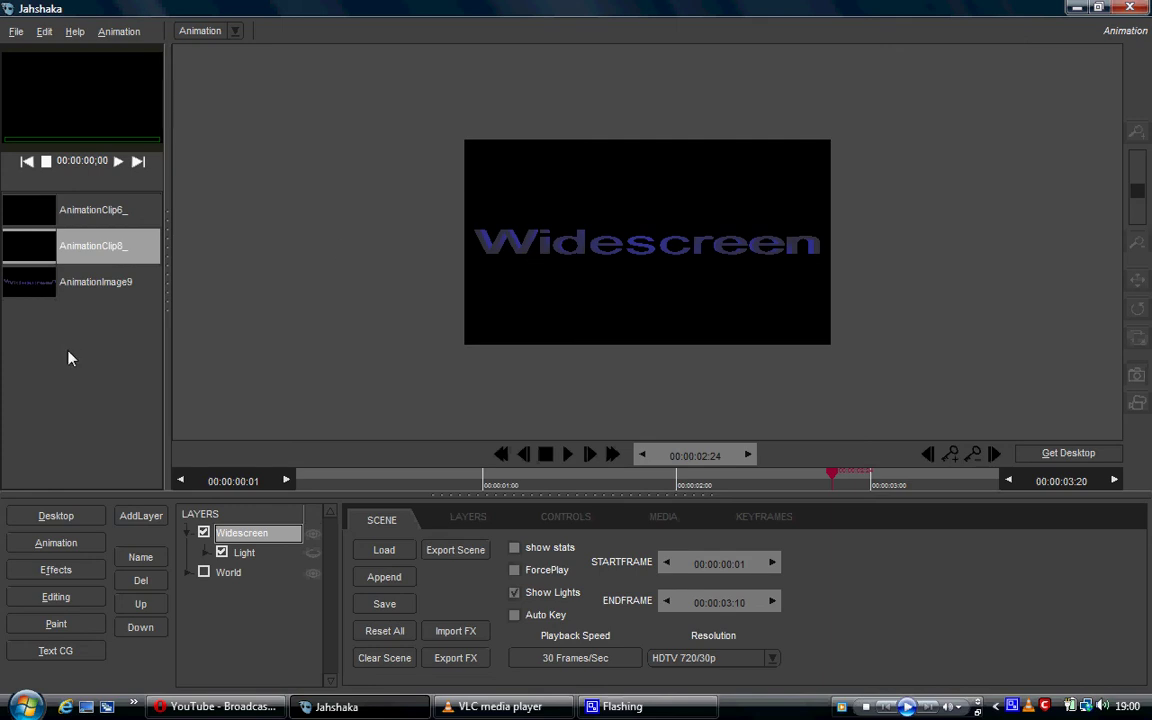
Delete the AnimationImage9 still, then return to the animation rewound to its first frame
{"action": "left_click", "coordinate": [56, 515]}
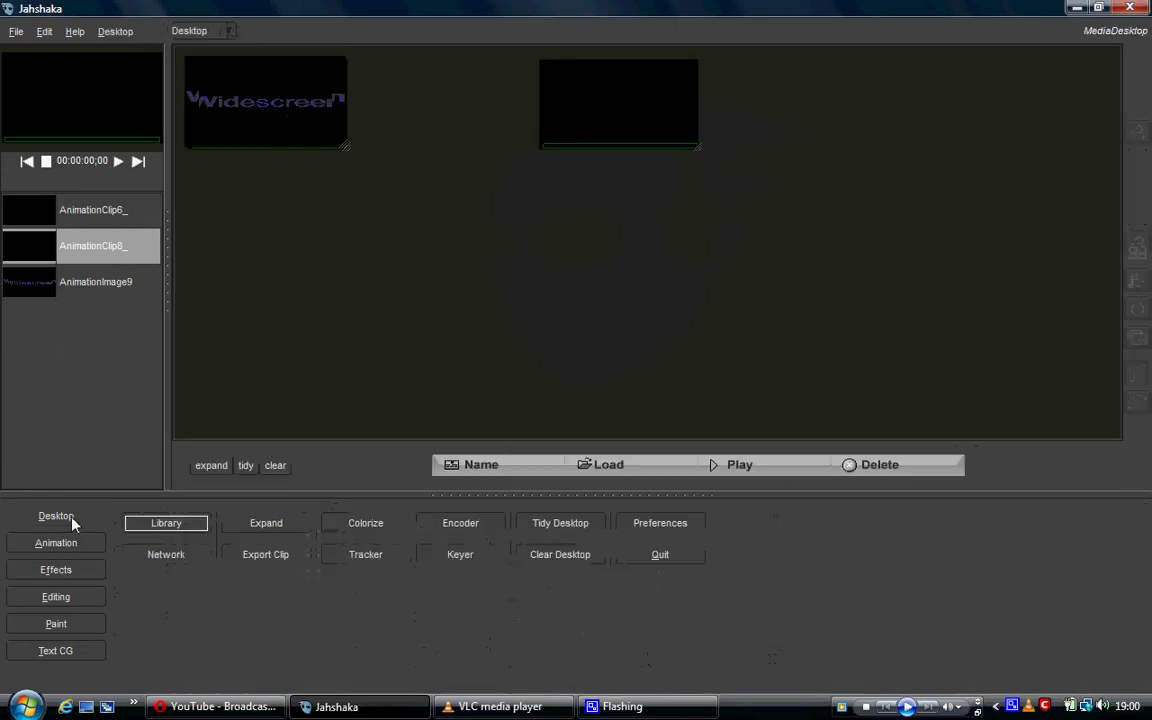
{"action": "mouse_move", "coordinate": [282, 137]}
{"action": "left_mouse_down"}
{"action": "mouse_move", "coordinate": [401, 319]}
{"action": "mouse_move", "coordinate": [306, 283]}
{"action": "left_mouse_up"}
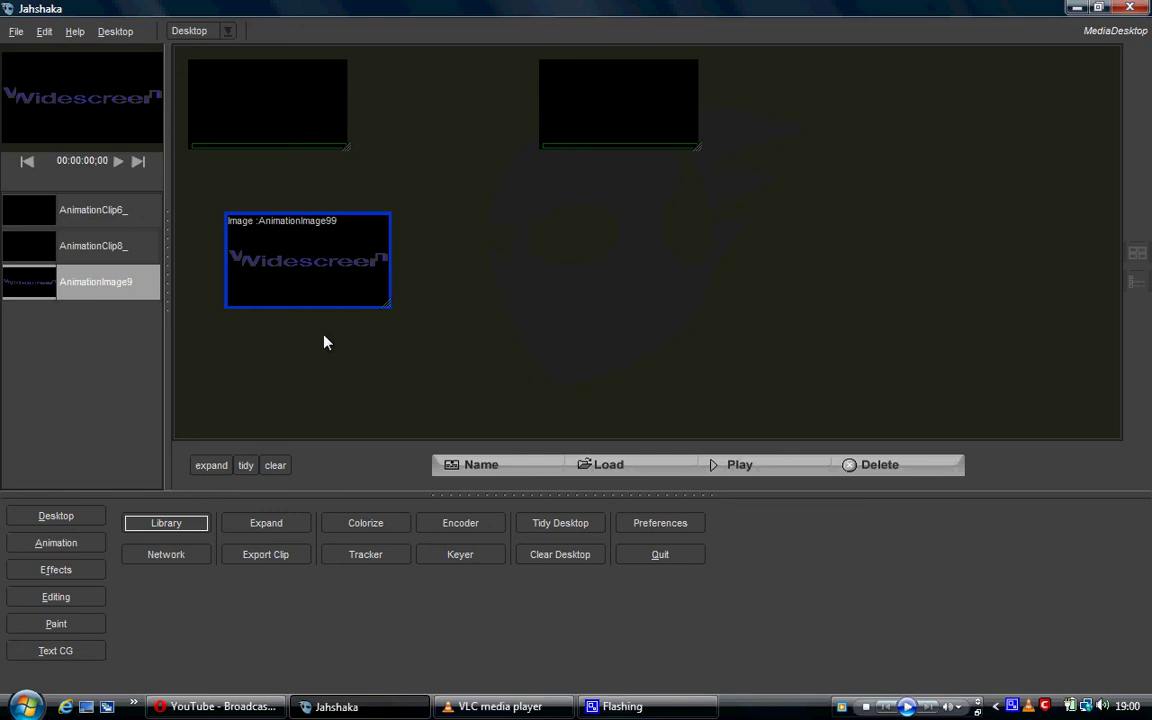
{"action": "left_click", "coordinate": [845, 464]}
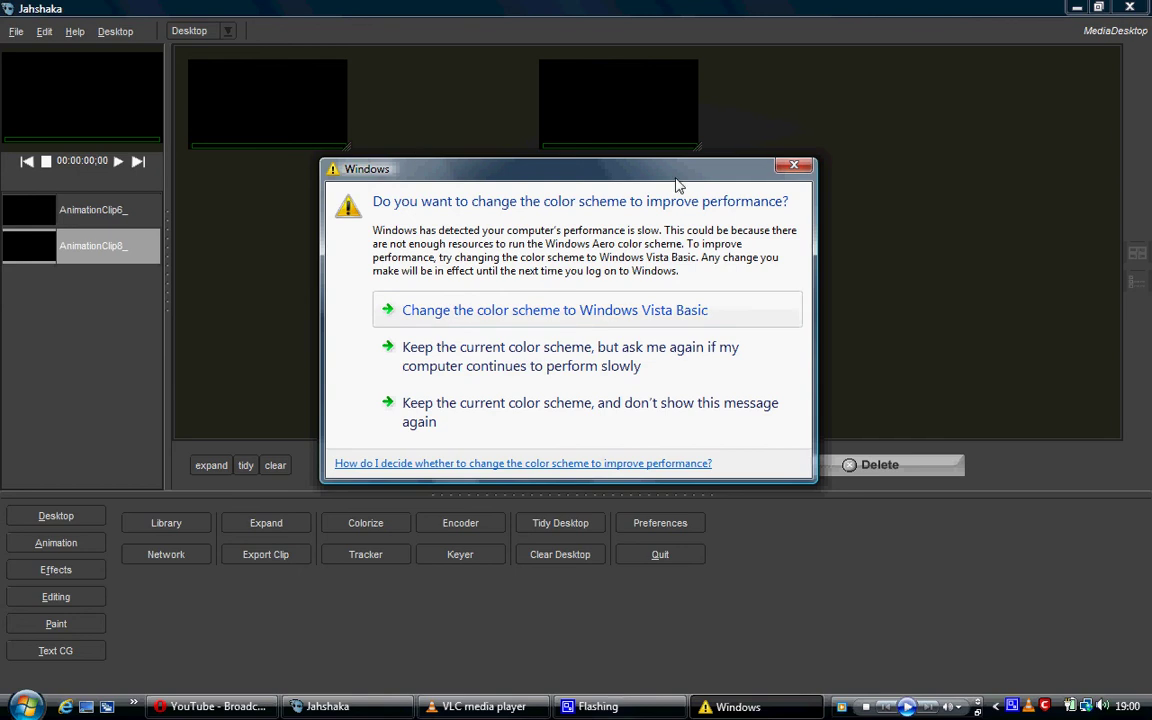
{"action": "left_click", "coordinate": [710, 8]}
{"action": "left_click", "coordinate": [30, 542]}
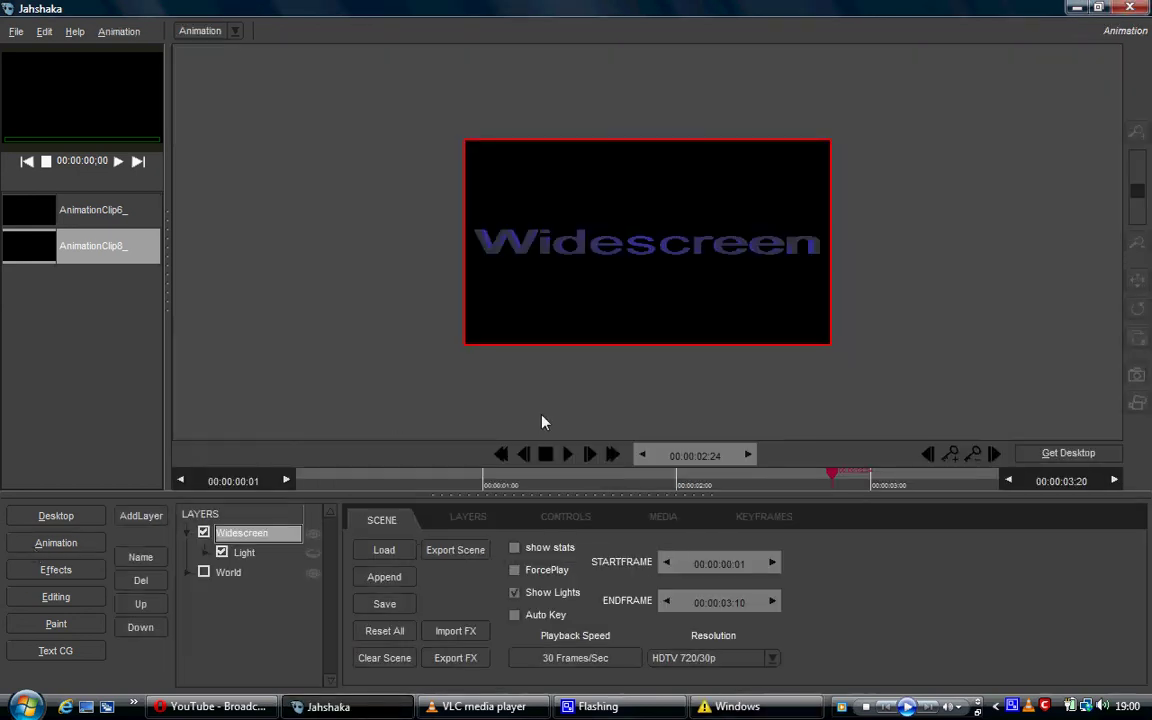
{"action": "left_click_drag", "start_coordinate": [838, 482], "coordinate": [249, 481]}
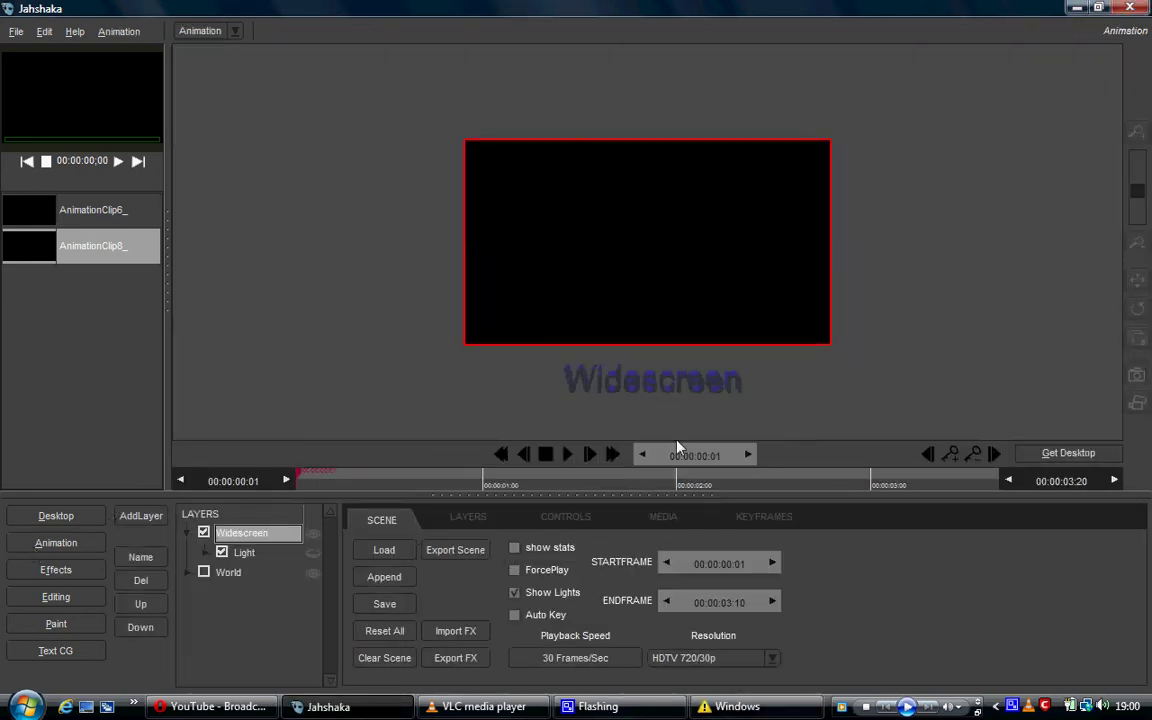
Collapse the scene and clip panels to enlarge the animation viewport
{"action": "left_click_drag", "start_coordinate": [628, 494], "coordinate": [640, 665]}
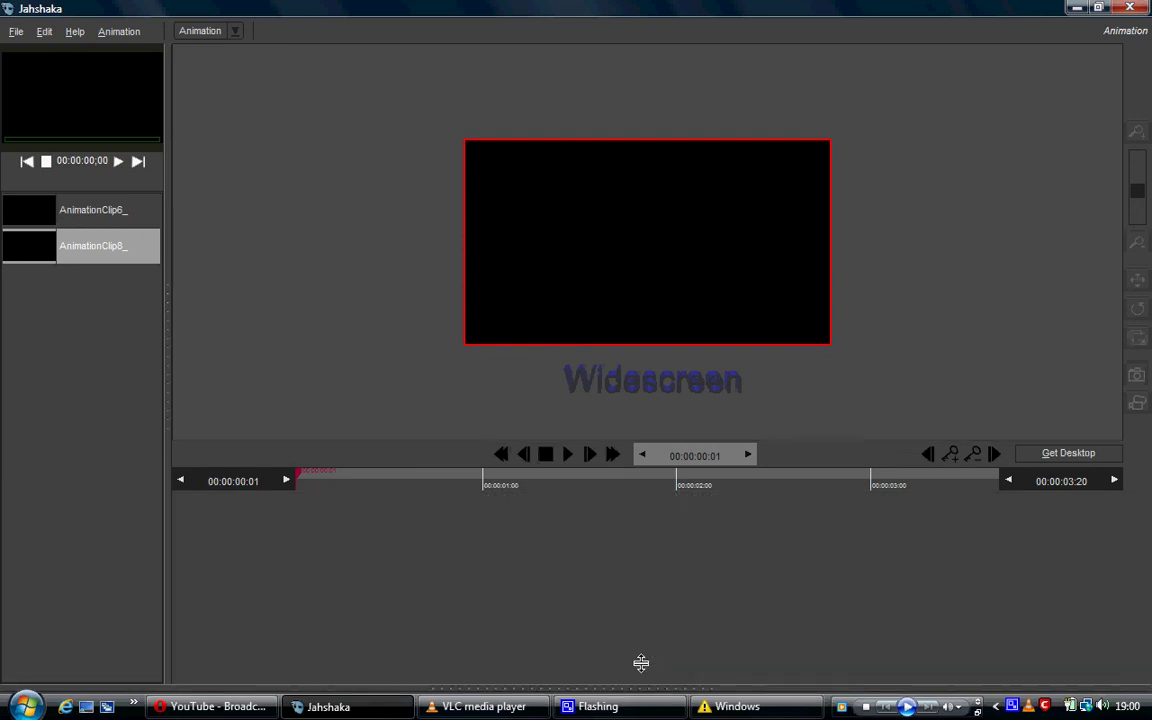
{"action": "left_click_drag", "start_coordinate": [166, 352], "coordinate": [2, 343]}
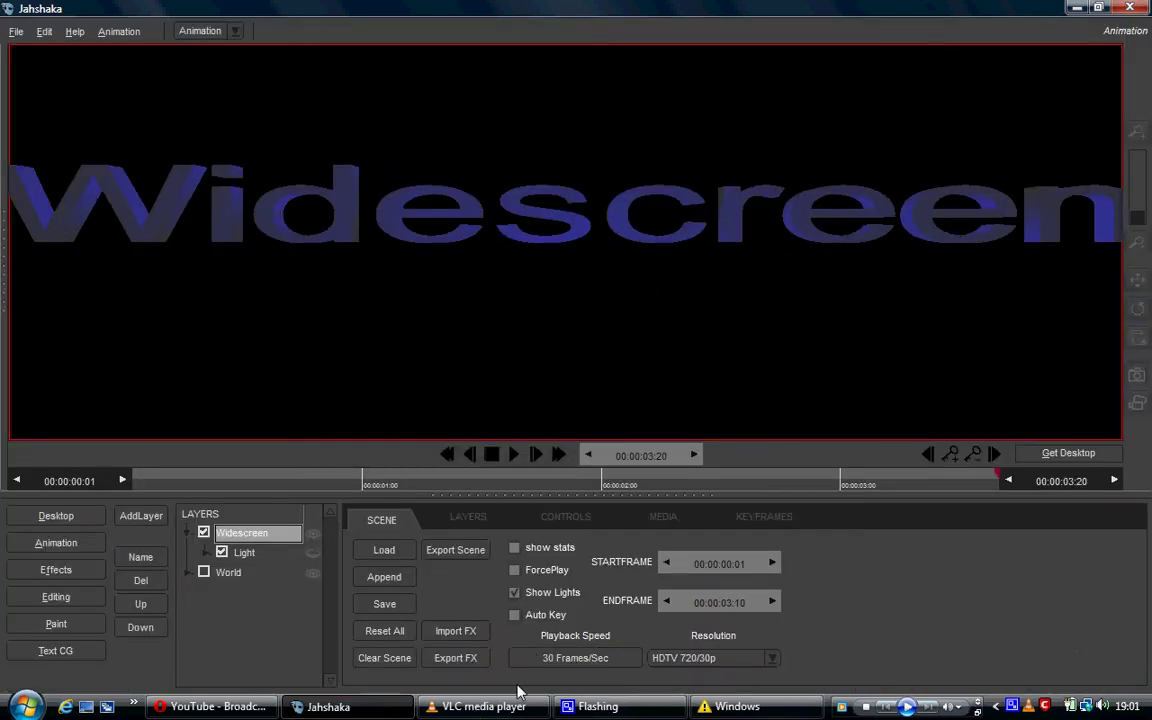
{"action": "mouse_move", "coordinate": [737, 706]}
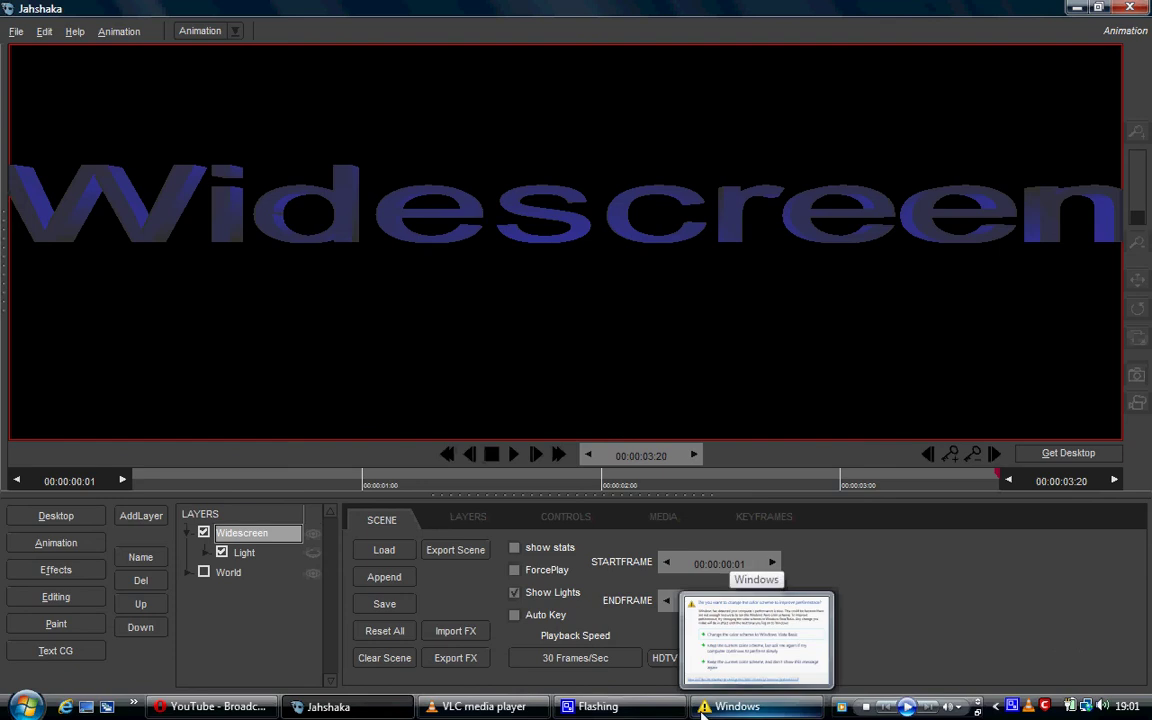
Tidy the clips on the media desktop
{"action": "key", "text": "F1"}
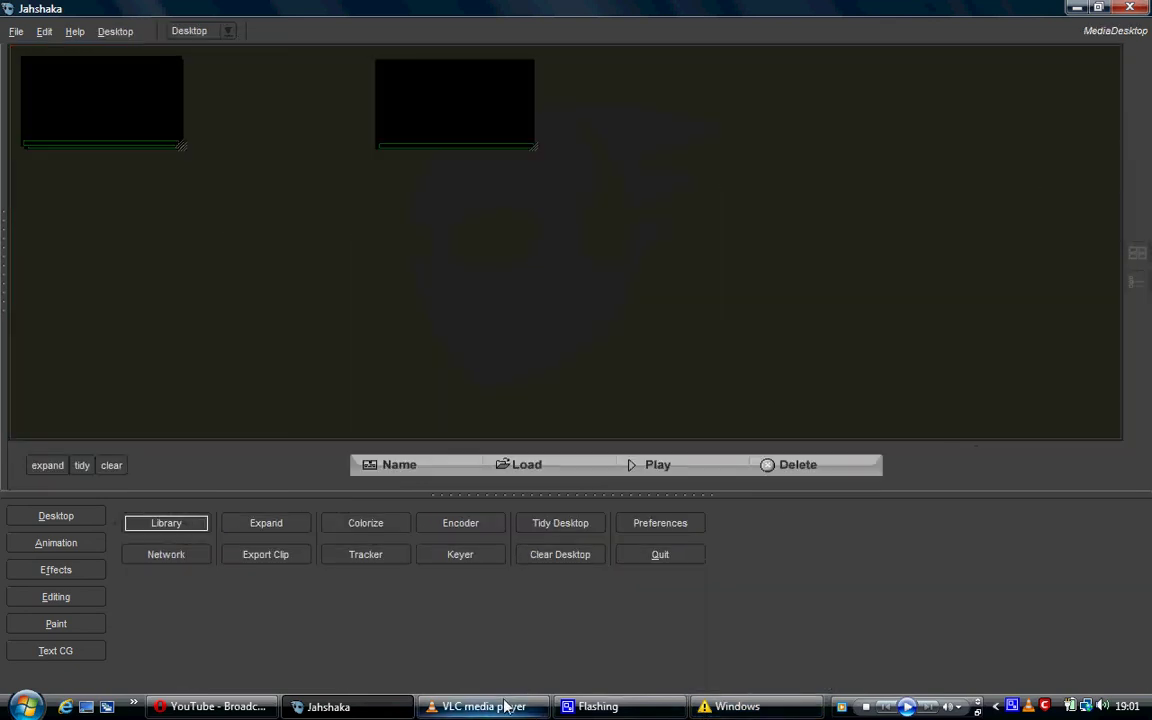
{"action": "left_click", "coordinate": [82, 465]}
{"action": "left_click", "coordinate": [553, 374]}
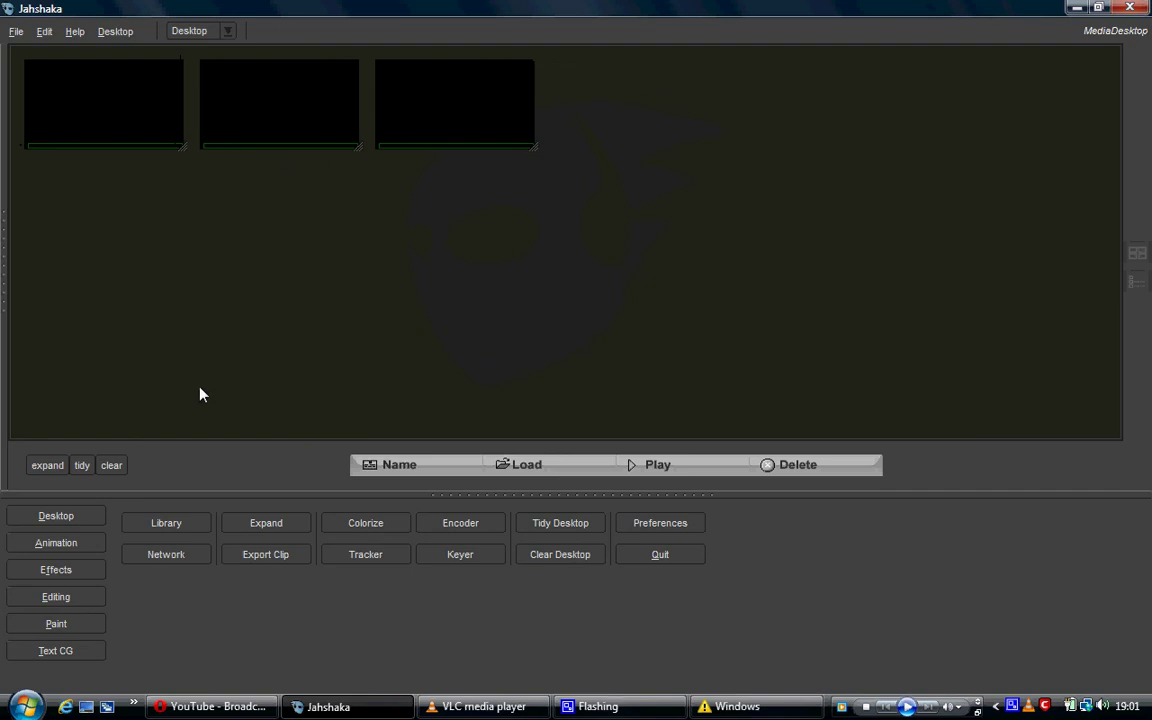
Place AnimationClip10_ from the clip bin onto editing track T1
{"action": "left_click", "coordinate": [58, 600]}
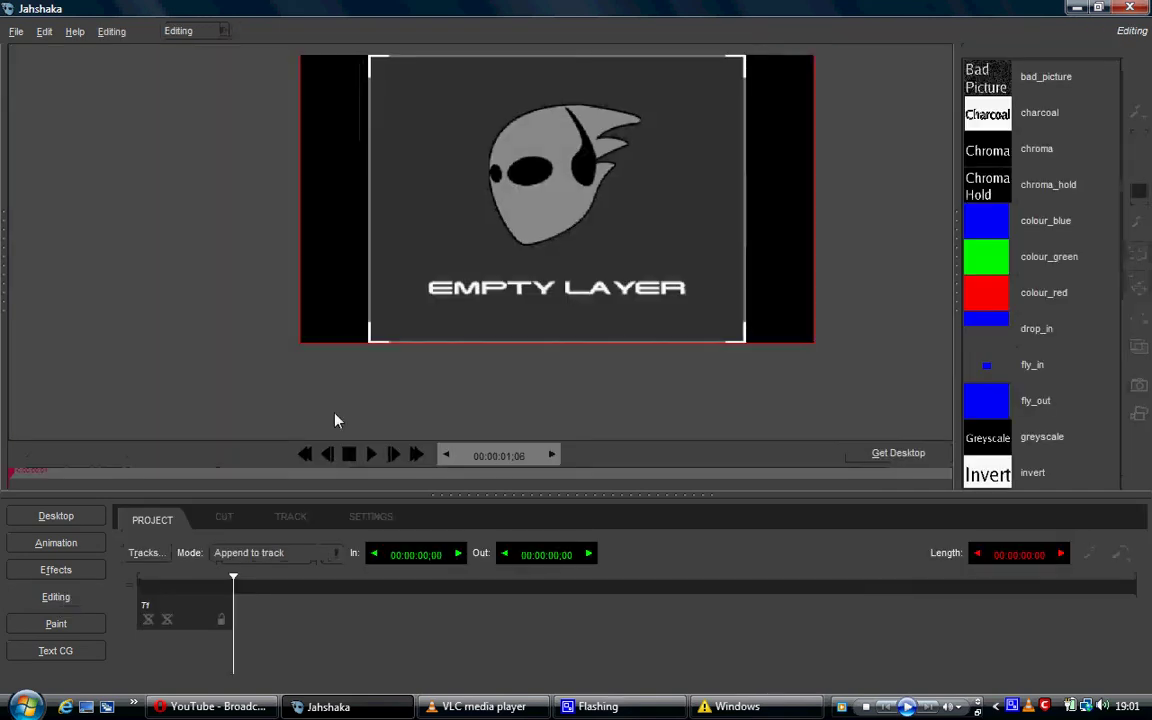
{"action": "left_click_drag", "start_coordinate": [5, 248], "coordinate": [146, 231]}
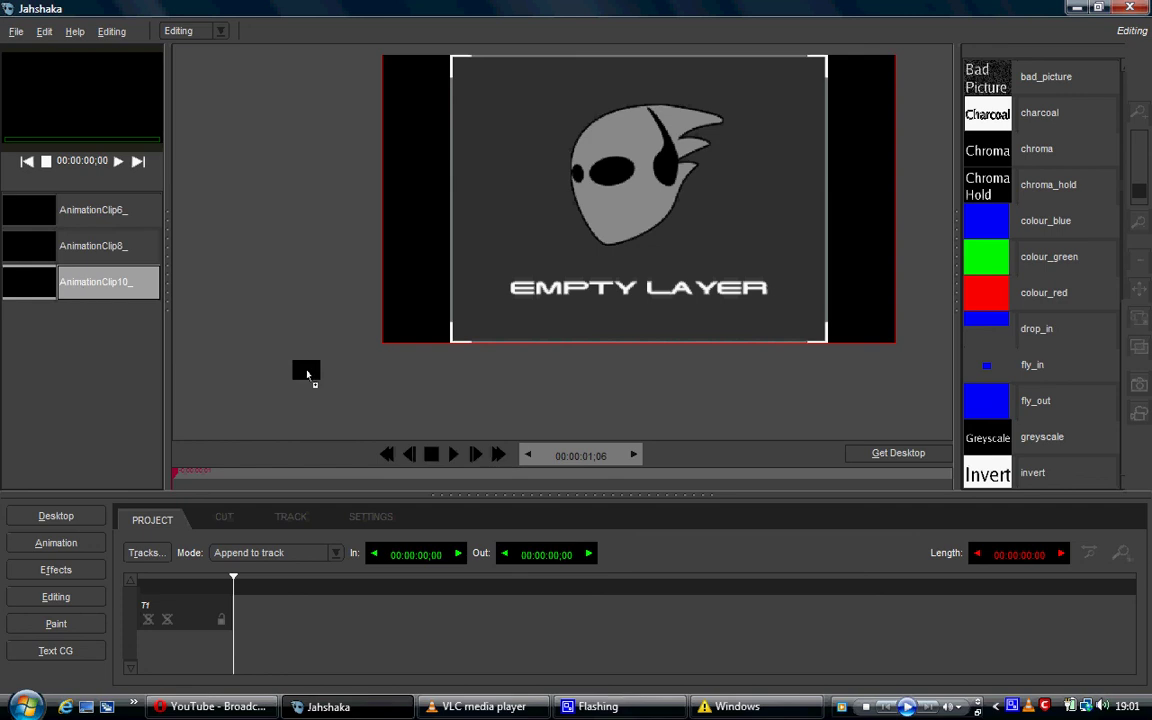
{"action": "left_click_drag", "start_coordinate": [82, 287], "coordinate": [630, 230]}
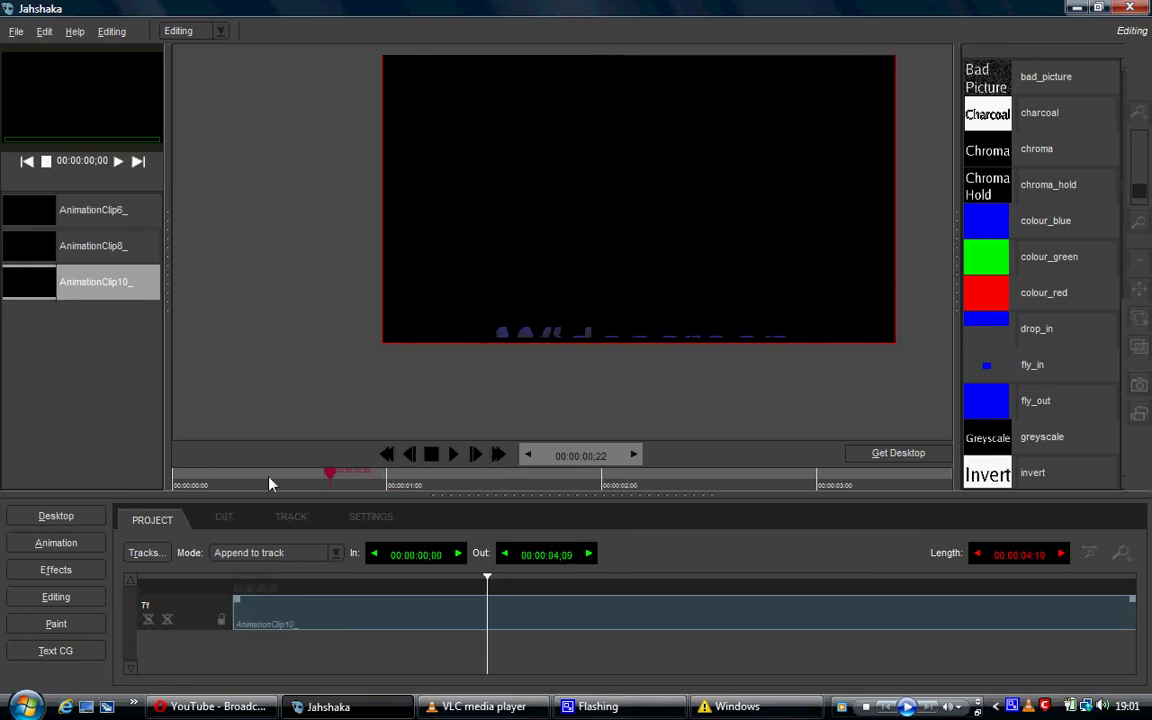
{"action": "left_click", "coordinate": [170, 480]}
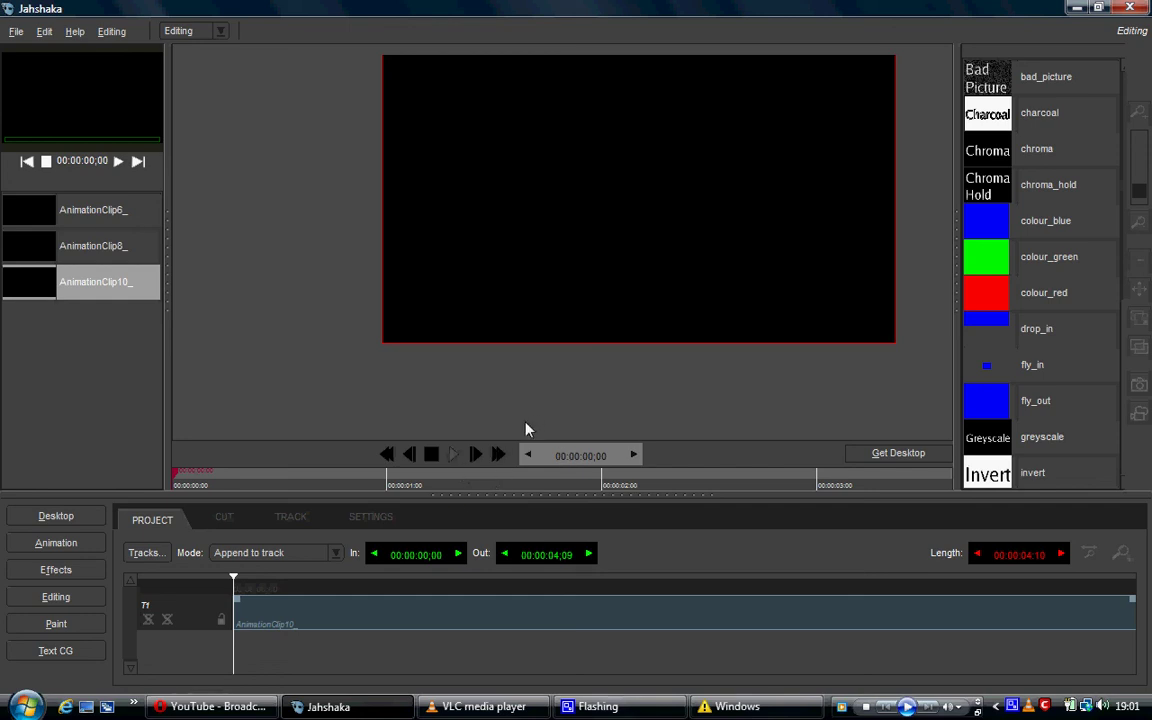
{"action": "left_click", "coordinate": [433, 457]}
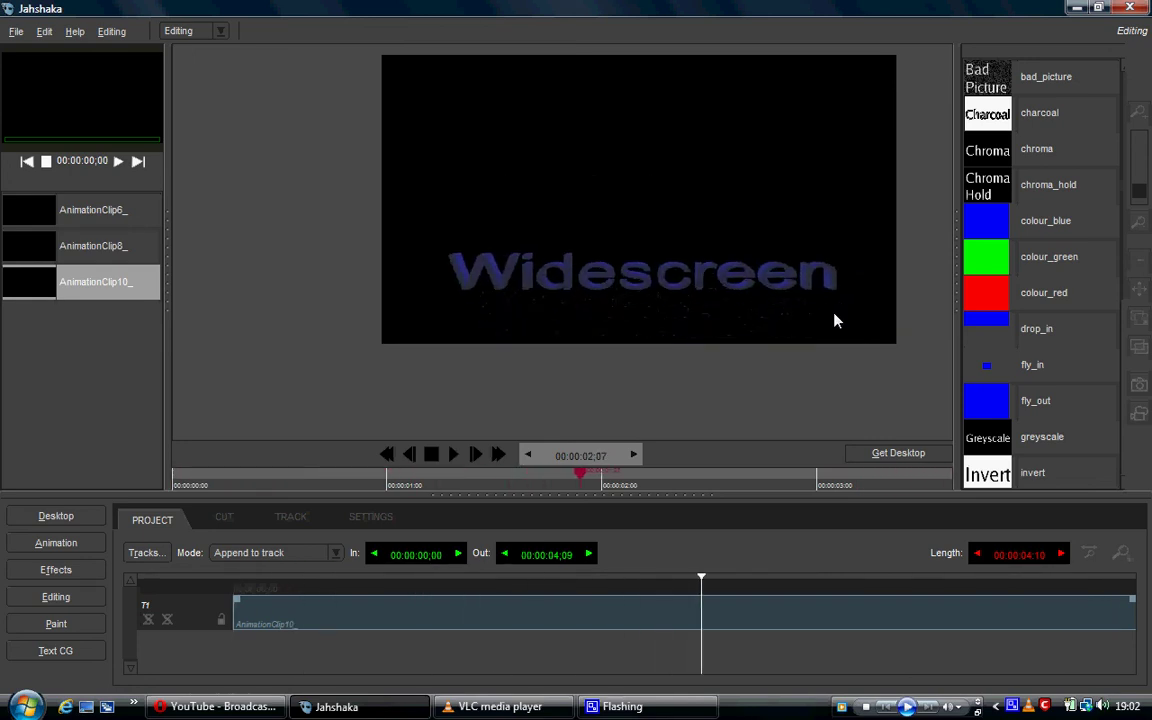
{"action": "left_click", "coordinate": [387, 455]}
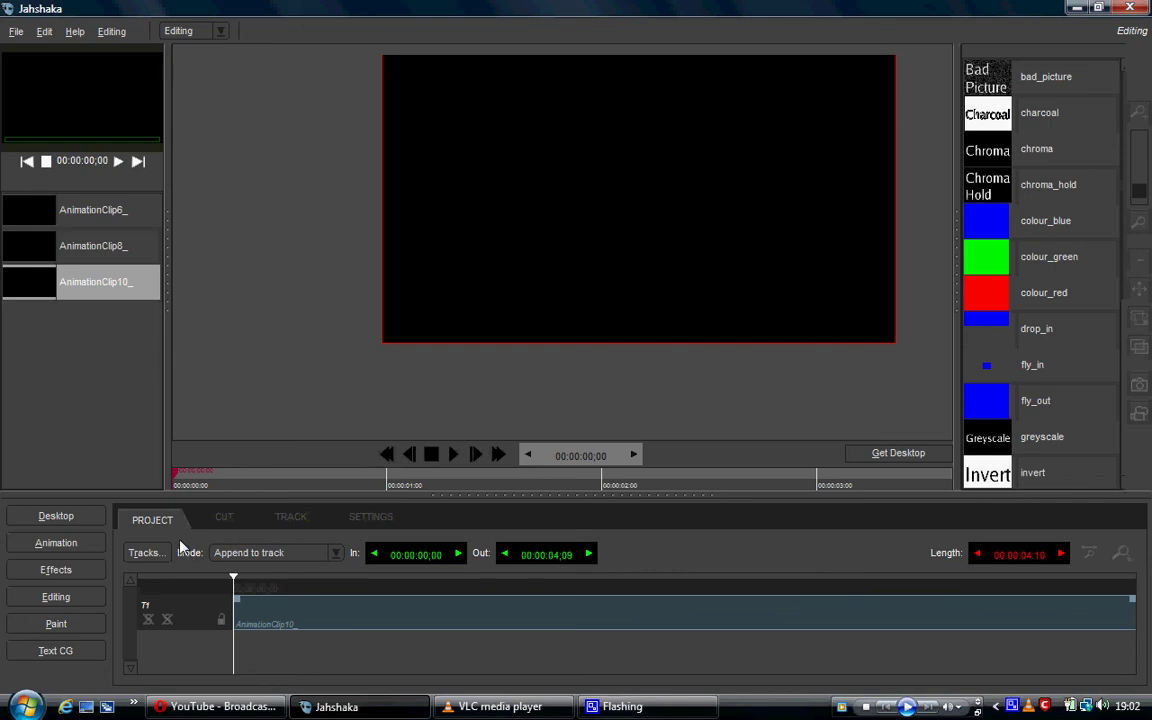
{"action": "left_click", "coordinate": [90, 545]}
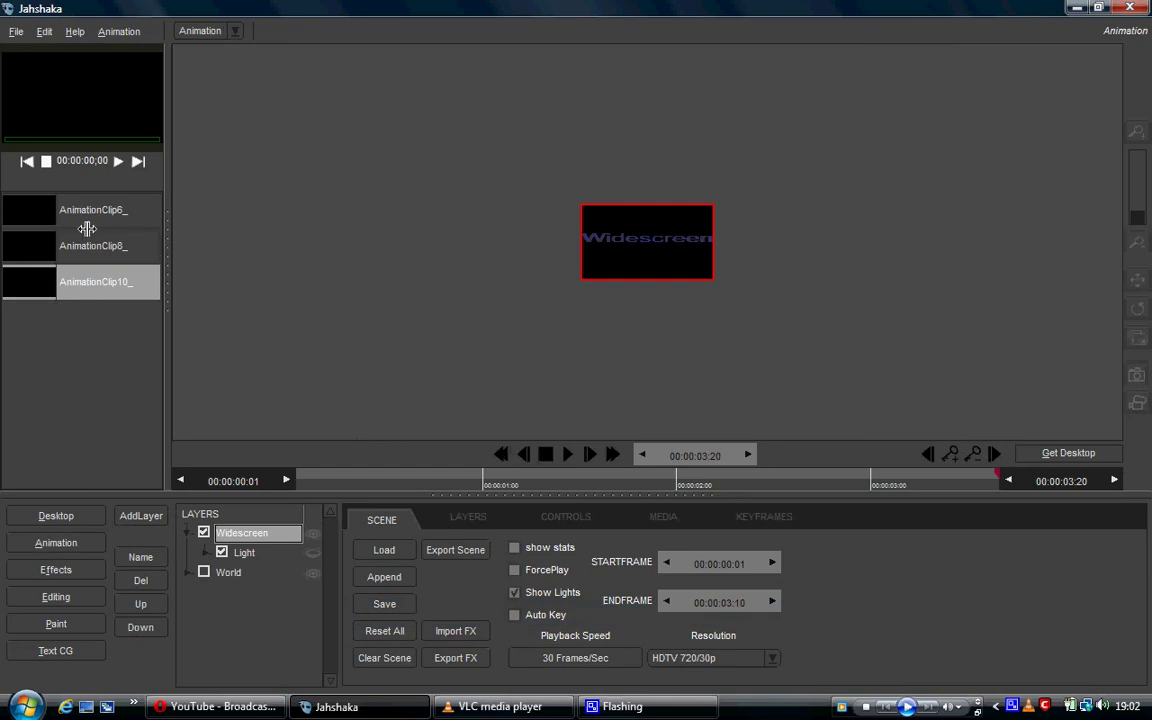
{"action": "left_click_drag", "start_coordinate": [167, 222], "coordinate": [4, 219]}
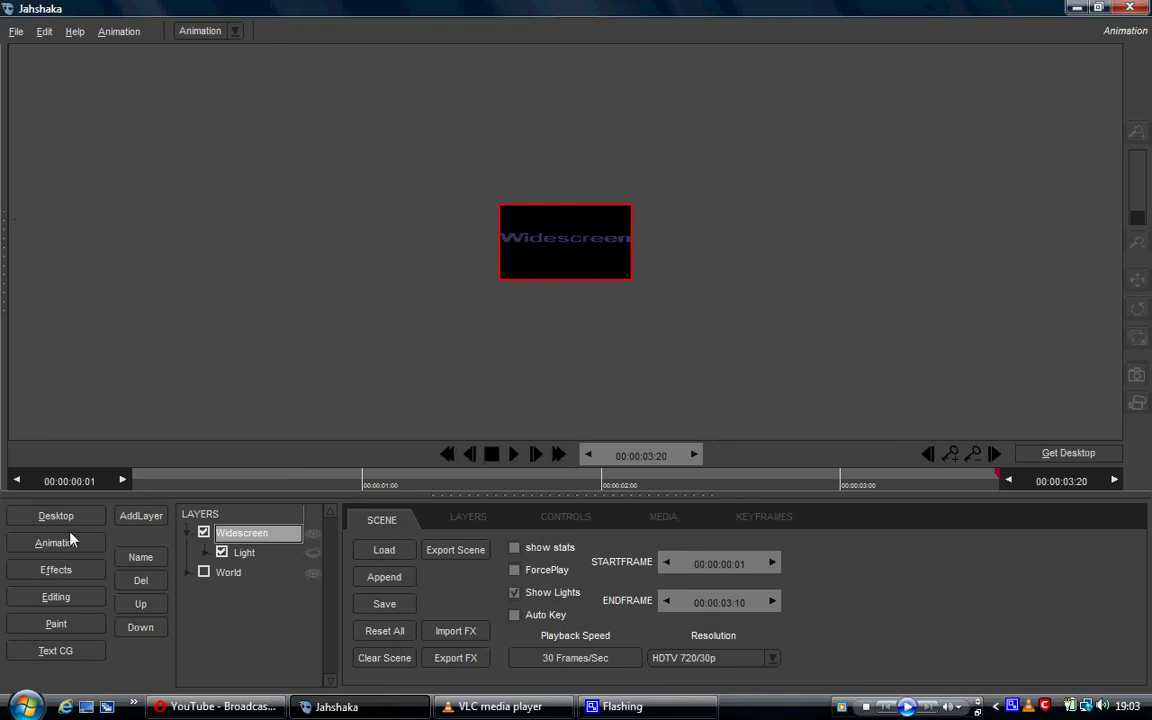
{"action": "left_click", "coordinate": [67, 602]}
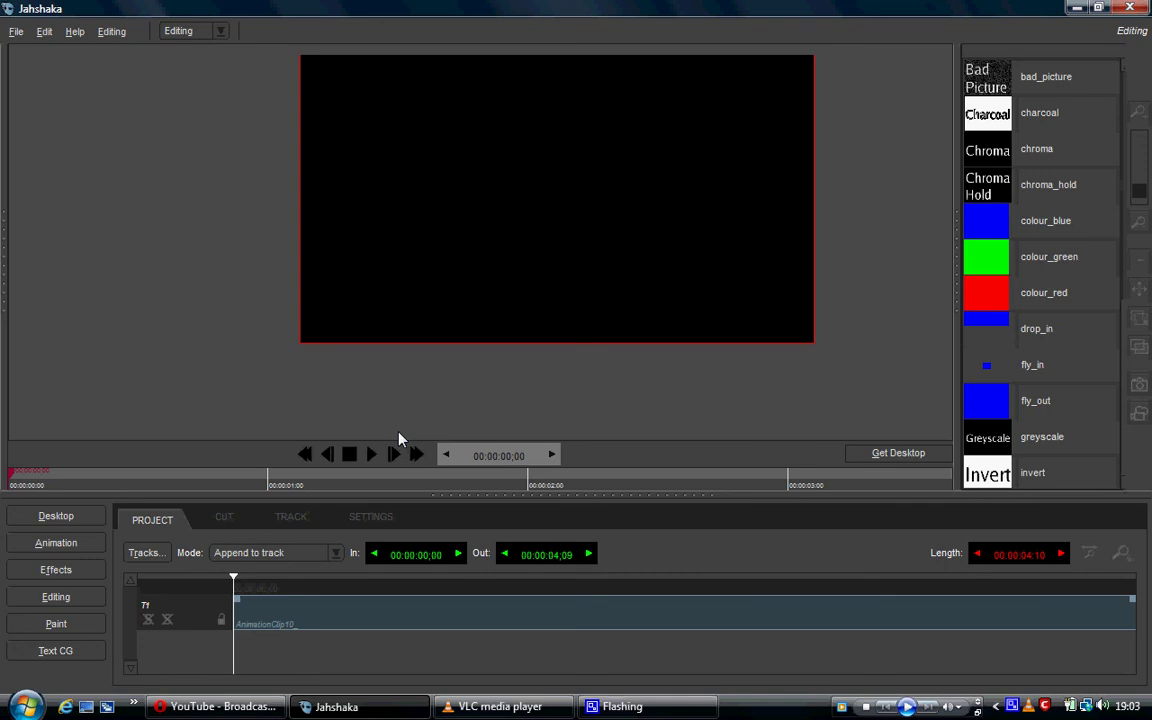
Review the 16:9 project settings and start a render, checking the default format's profiles
{"action": "left_click", "coordinate": [347, 581]}
{"action": "left_click", "coordinate": [370, 521]}
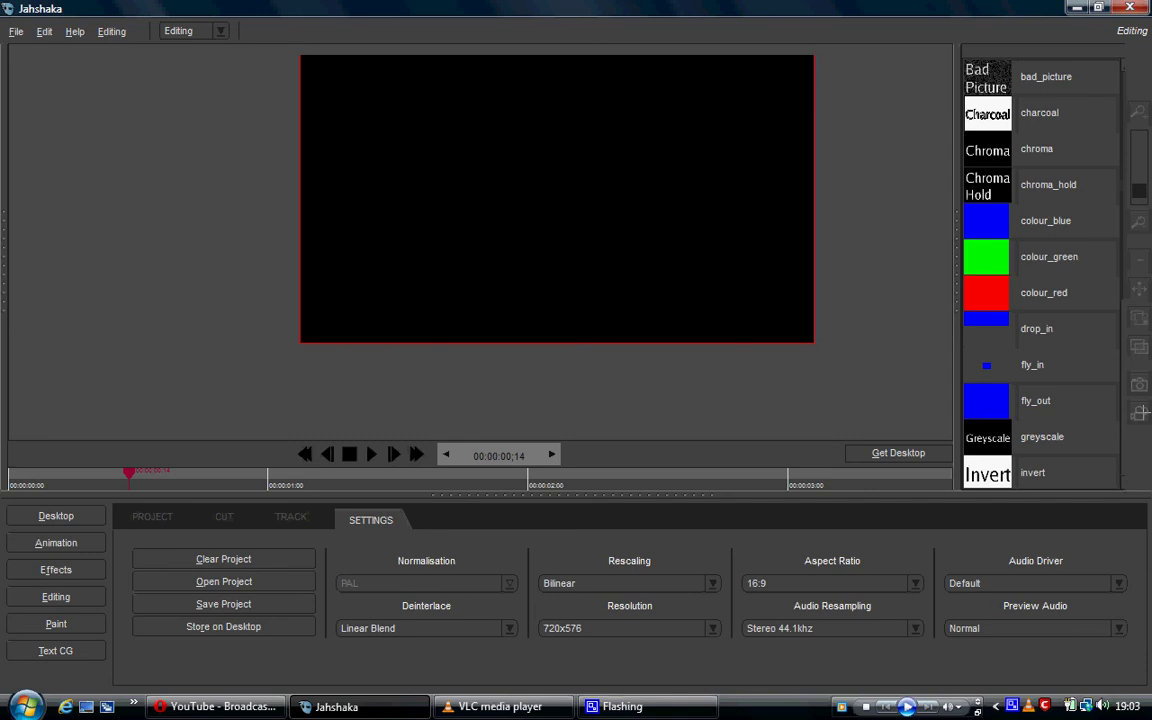
{"action": "key", "text": "ctrl+r"}
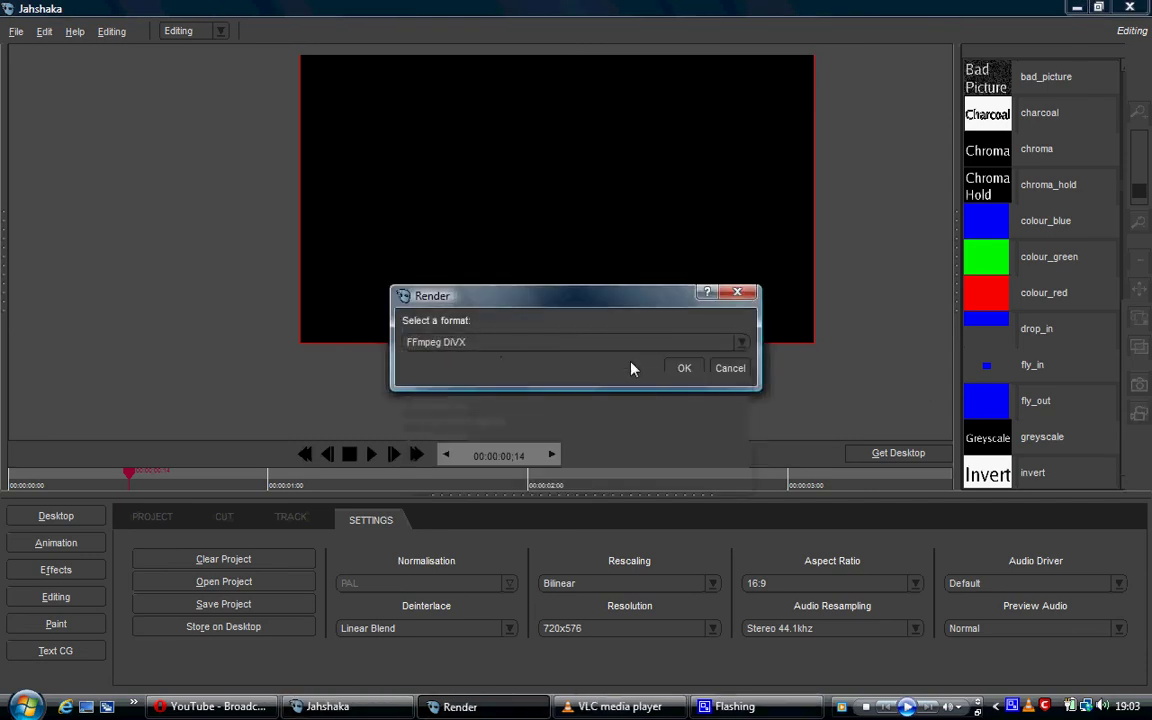
{"action": "left_click", "coordinate": [688, 369]}
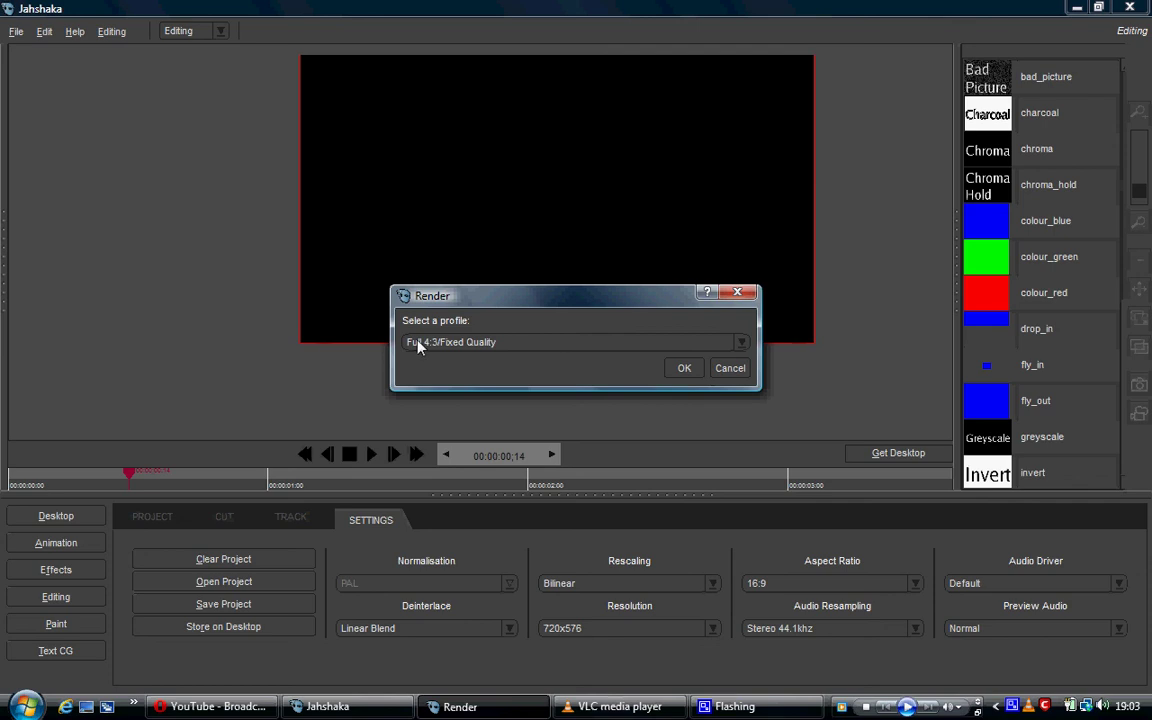
{"action": "left_click", "coordinate": [452, 344]}
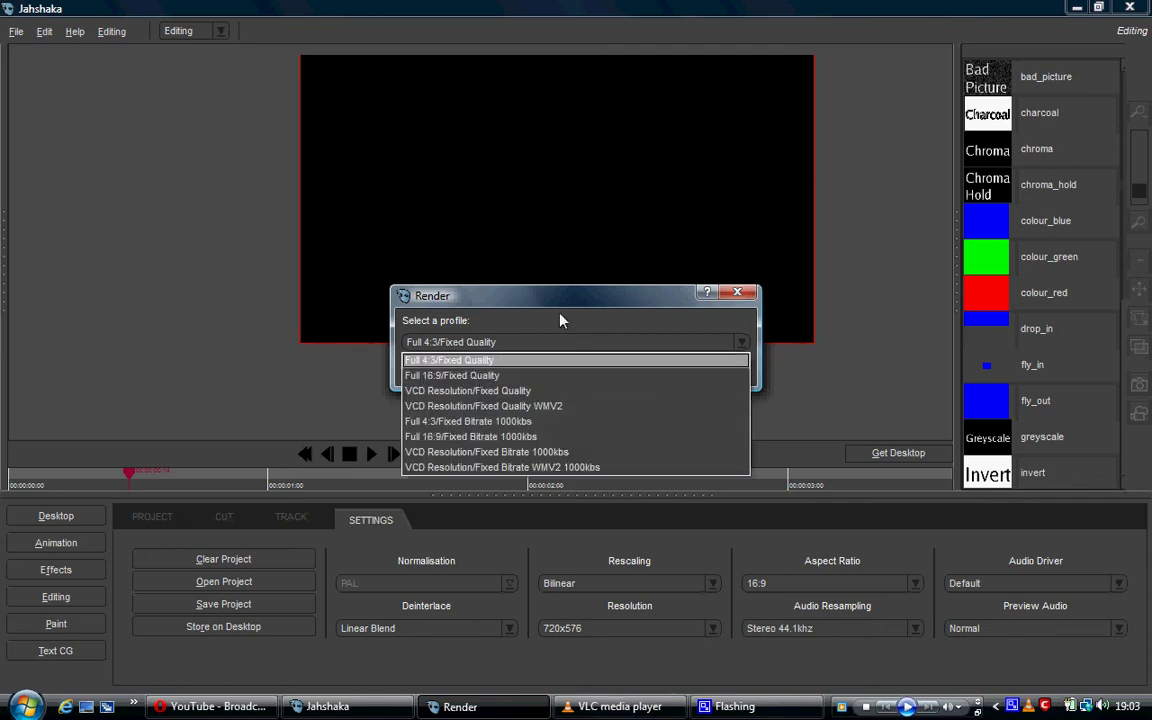
{"action": "left_click", "coordinate": [600, 342]}
Switch the render format to FFmpeg Raw DV and review its DV profiles
{"action": "left_click", "coordinate": [730, 368]}
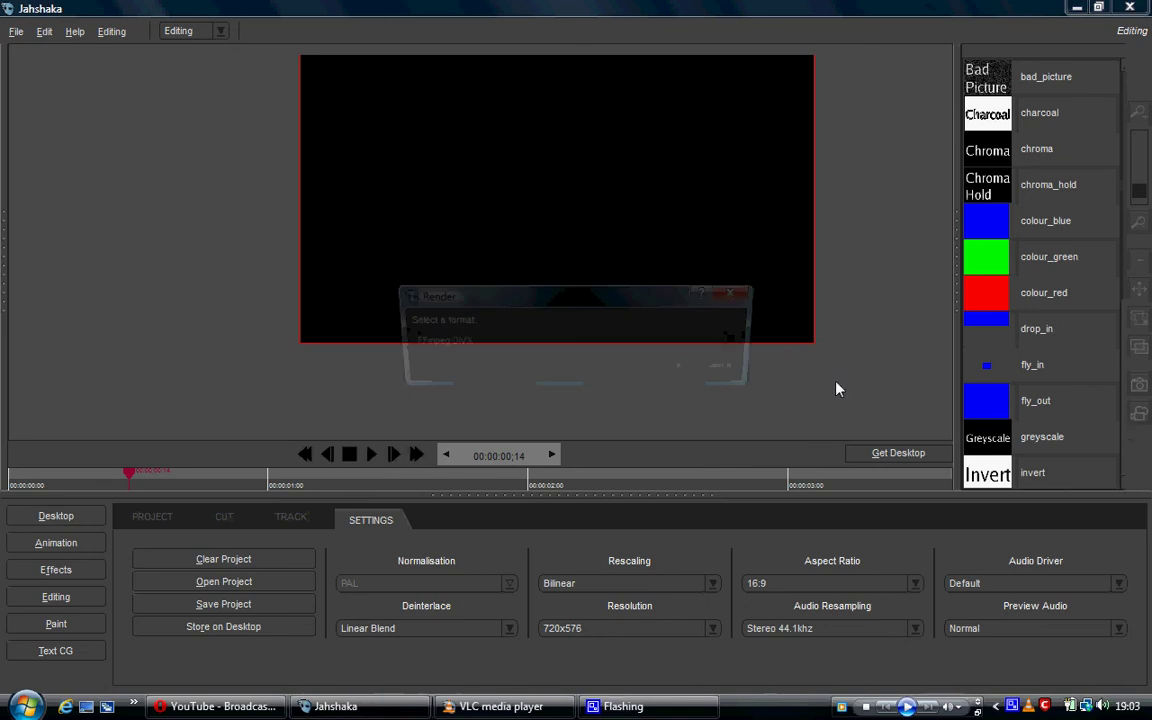
{"action": "left_click", "coordinate": [722, 340]}
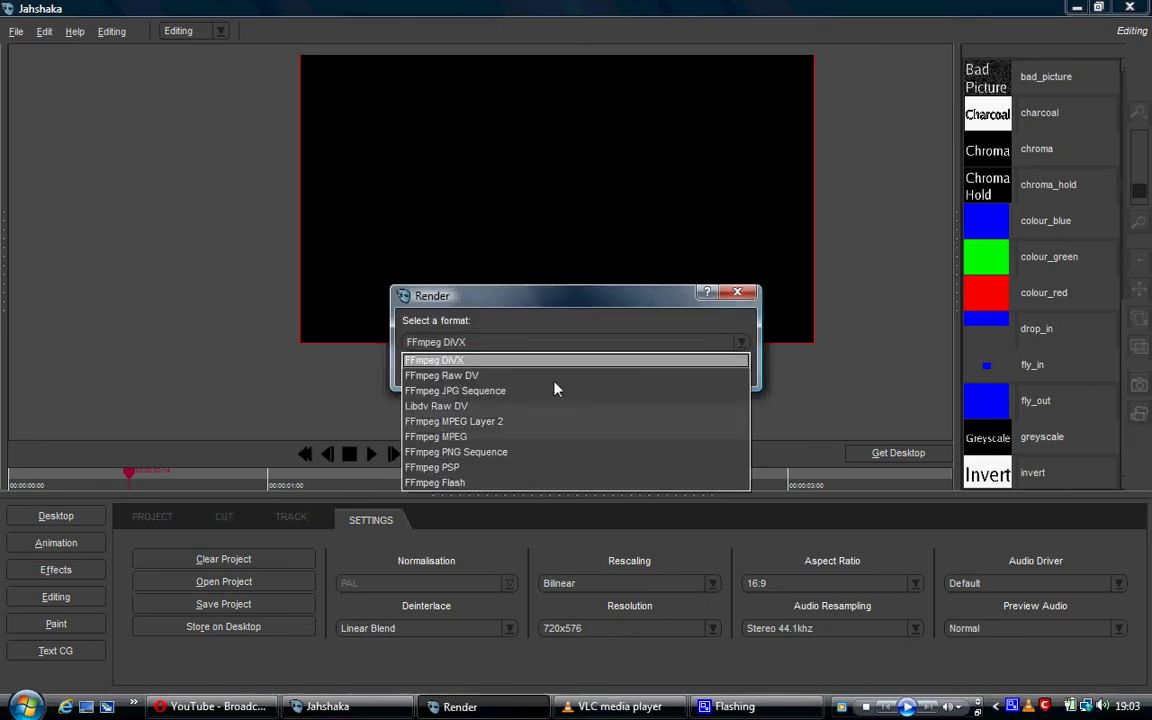
{"action": "left_click", "coordinate": [472, 374]}
{"action": "left_click", "coordinate": [680, 369]}
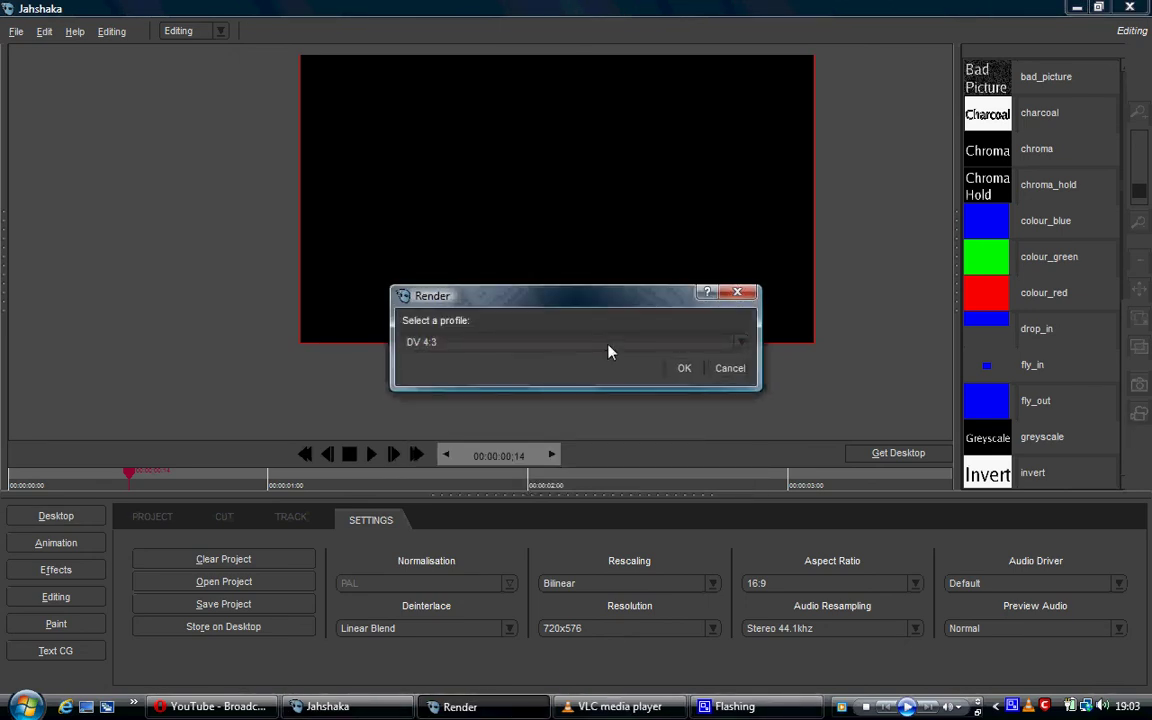
{"action": "left_click", "coordinate": [609, 344]}
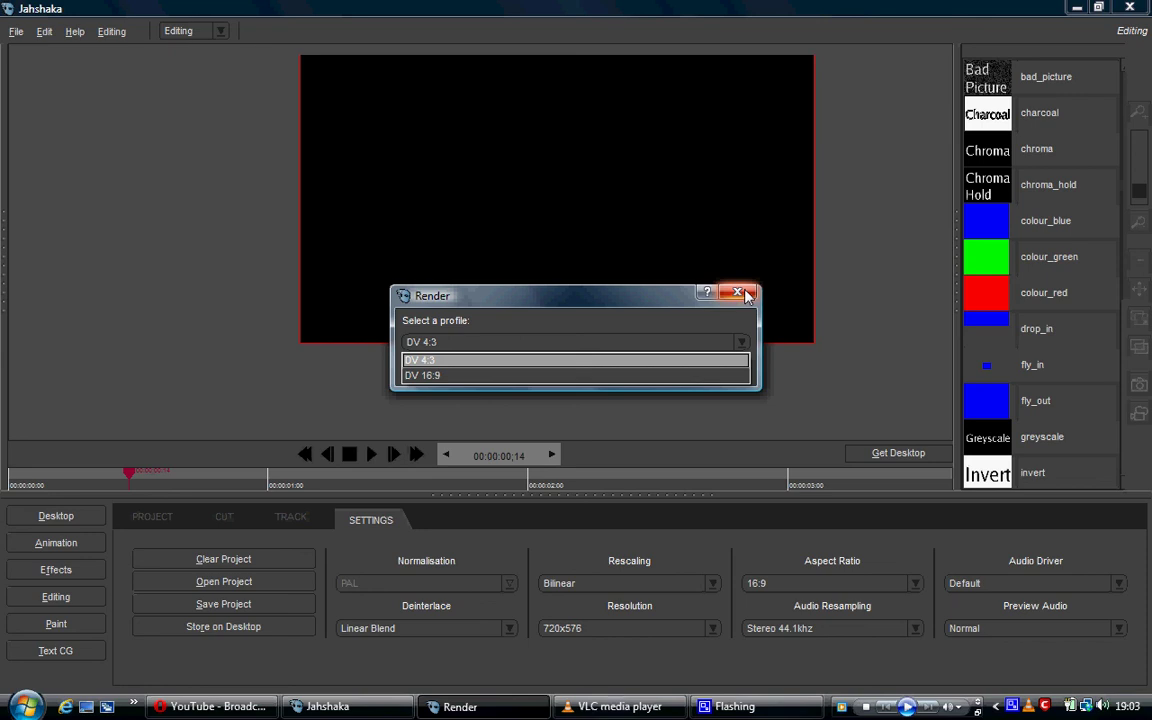
{"action": "key", "text": "Escape"}
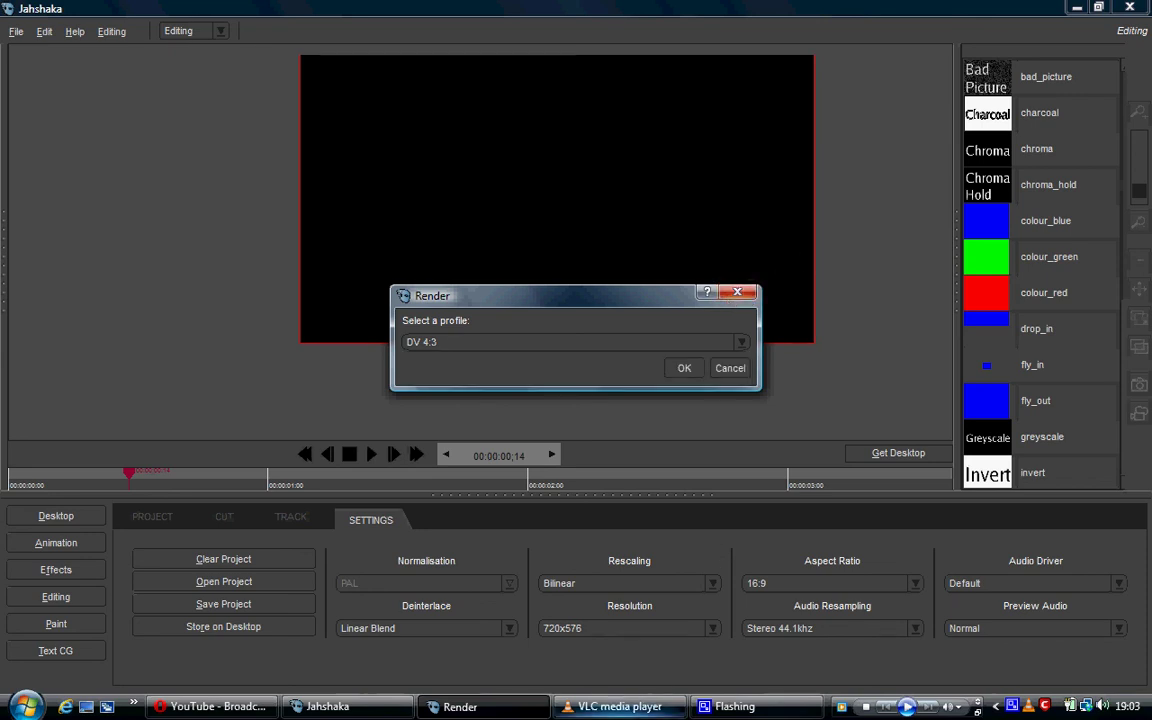
{"action": "left_click", "coordinate": [978, 714]}
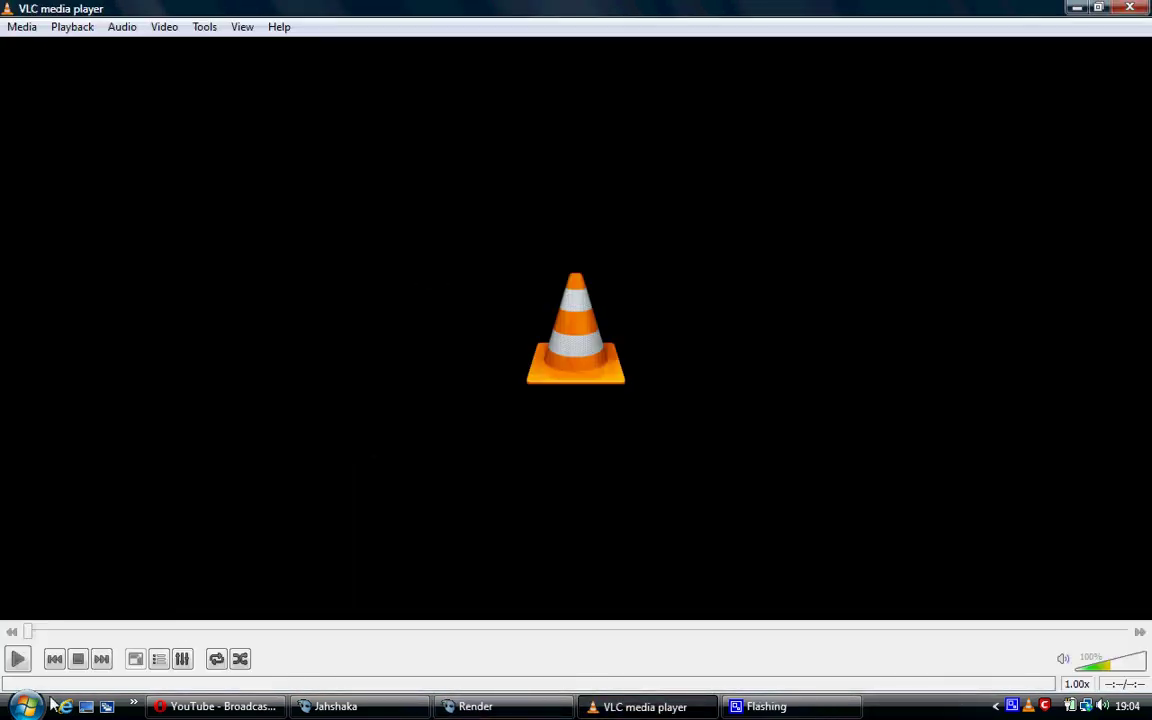
{"action": "left_click", "coordinate": [15, 660]}
Cancel the render profile choice, enlarge the viewer, and reveal the animation clip bin
{"action": "left_click", "coordinate": [1122, 10]}
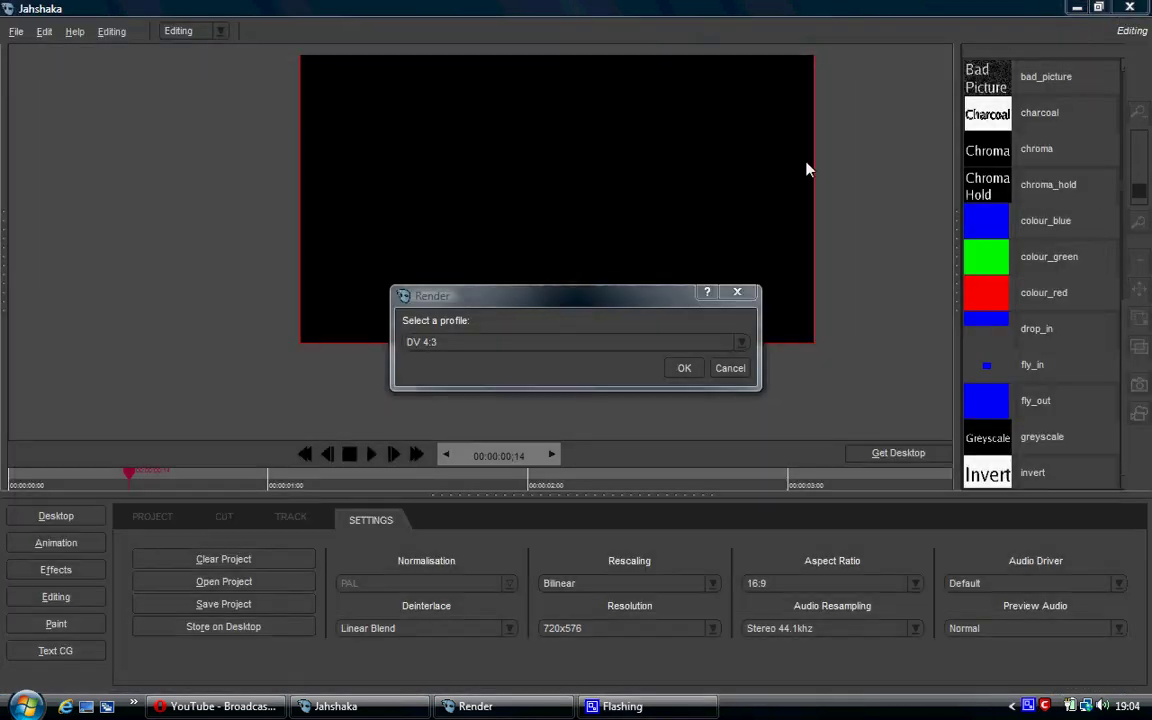
{"action": "left_click", "coordinate": [731, 368]}
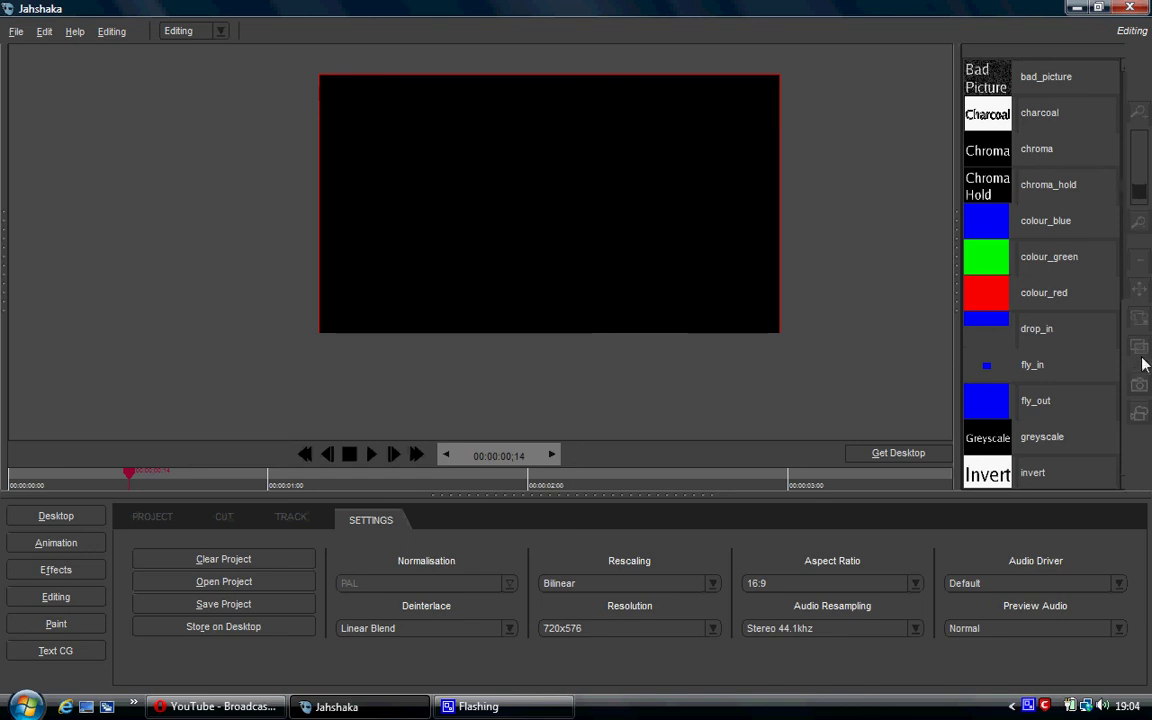
{"action": "left_click", "coordinate": [1141, 350]}
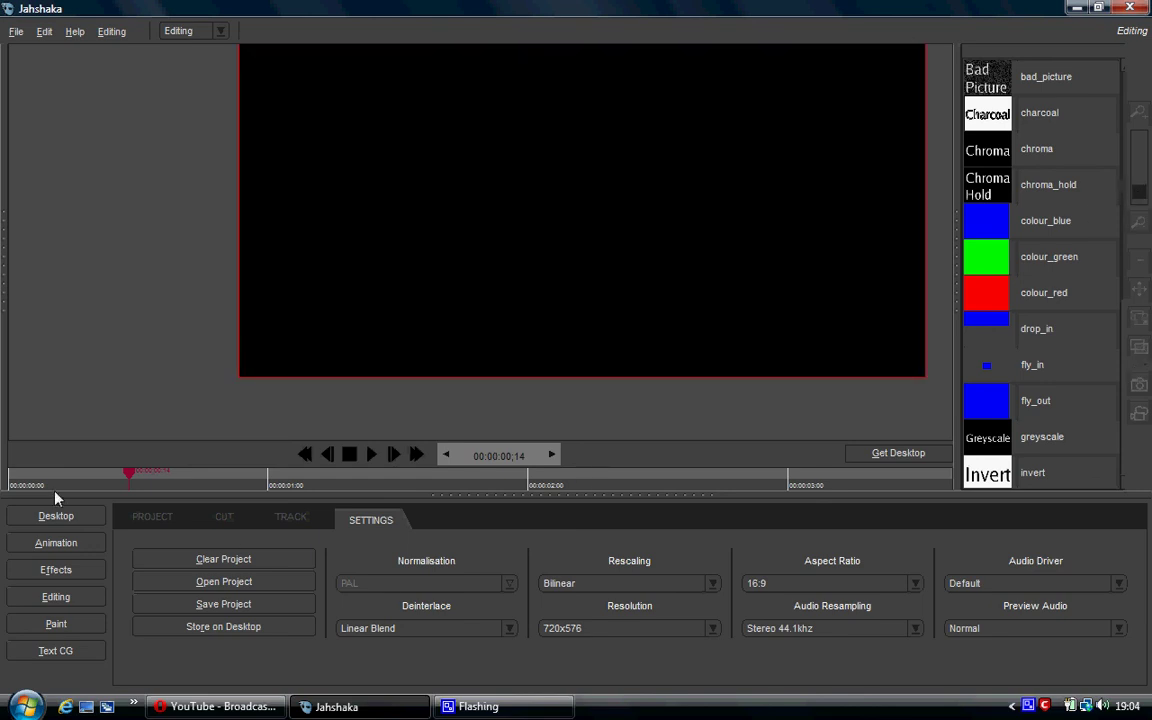
{"action": "left_click", "coordinate": [4, 265]}
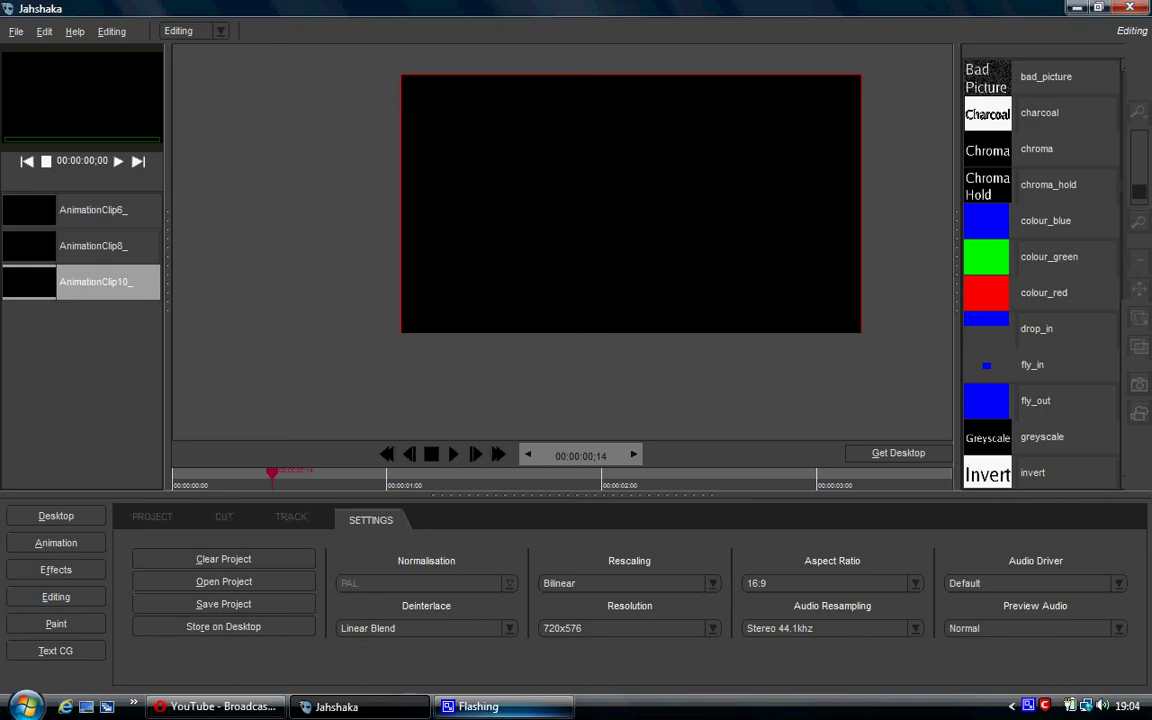
{"action": "right_click", "coordinate": [1029, 705]}
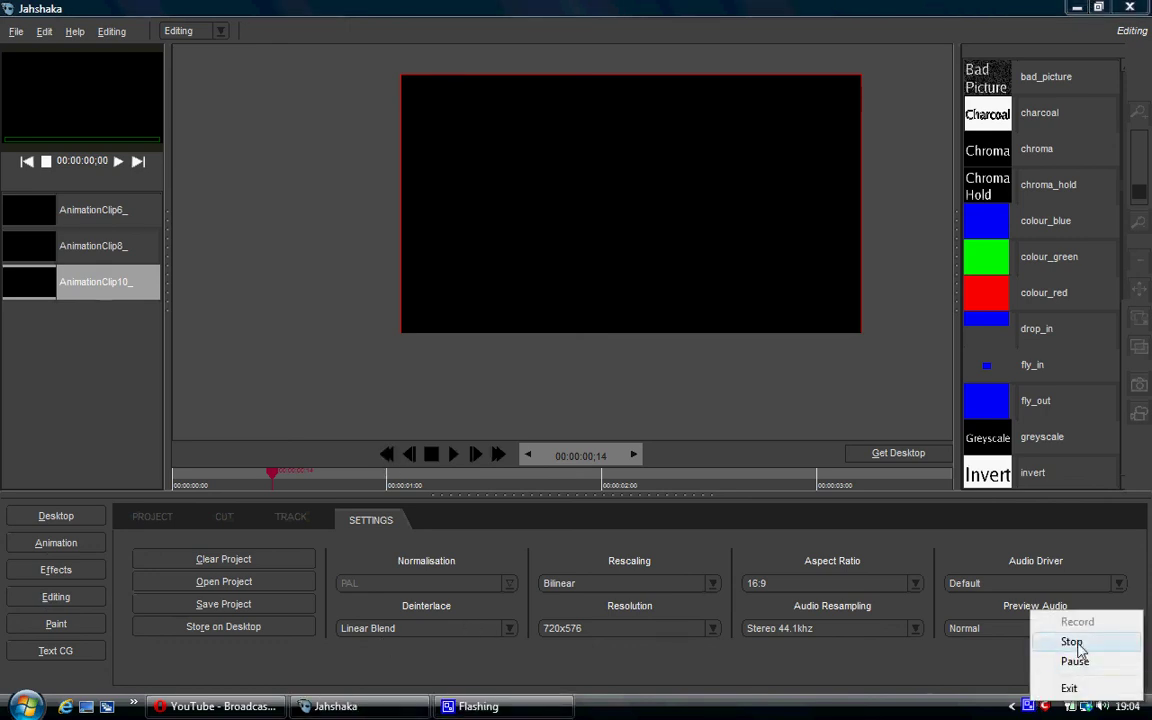